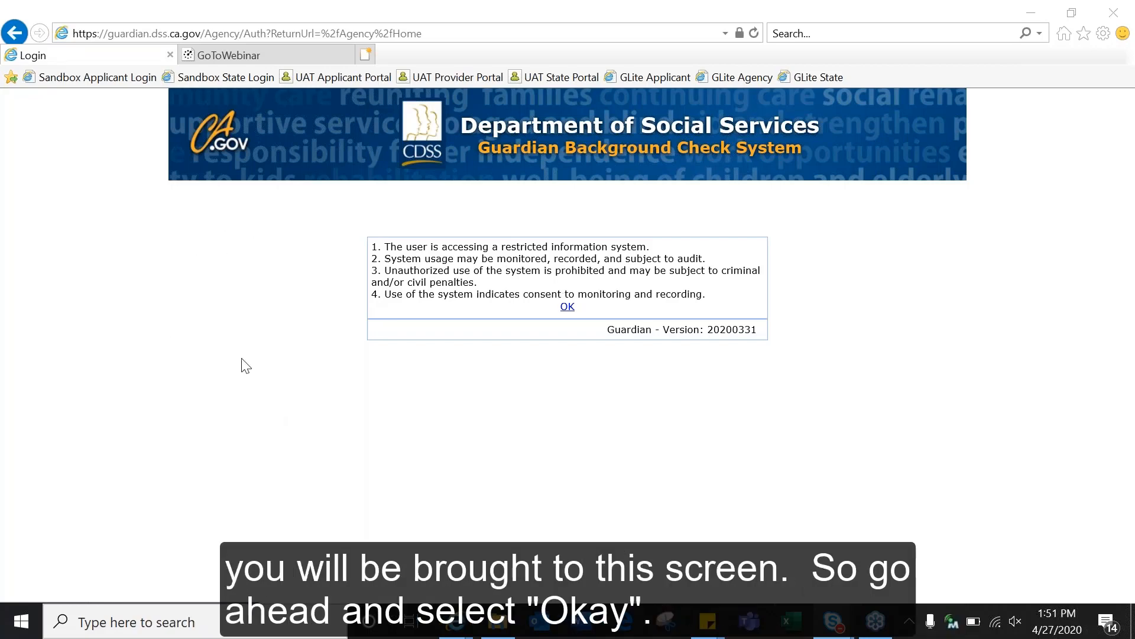
# Step: Acknowledge the restricted-system notice and log in with the provider account's username and password
pyautogui.click(567, 307)
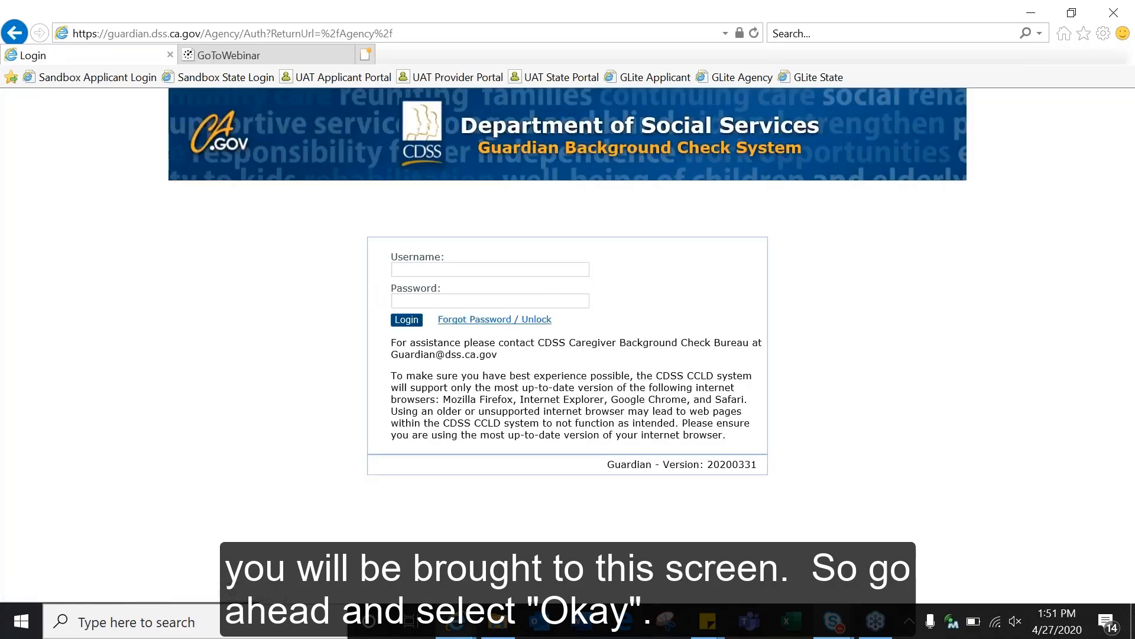
pyautogui.click(489, 267)
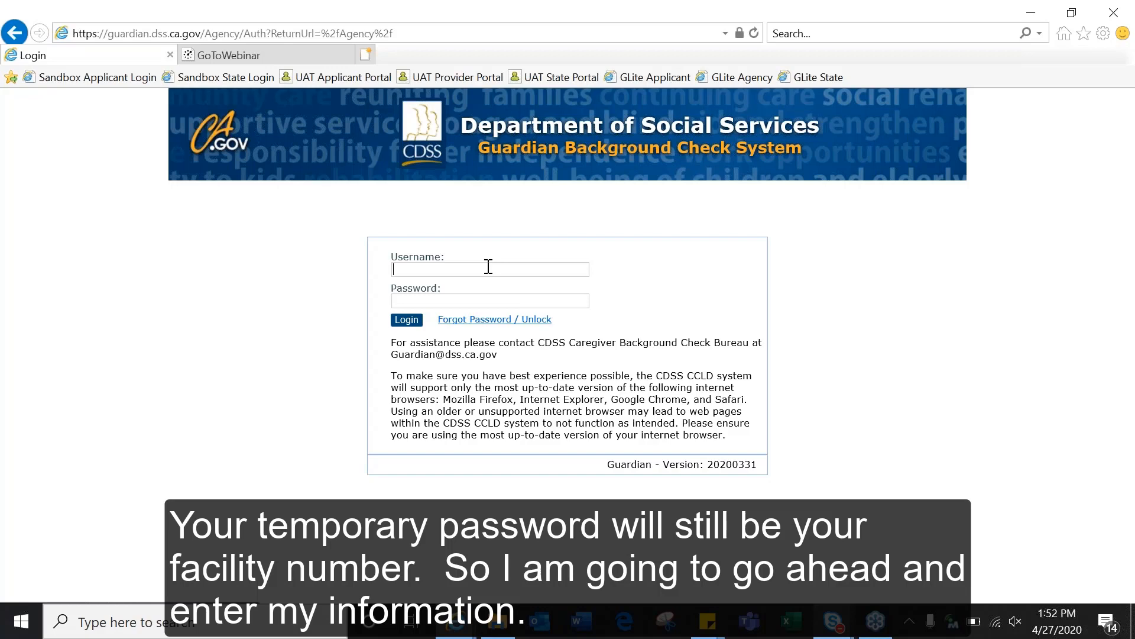
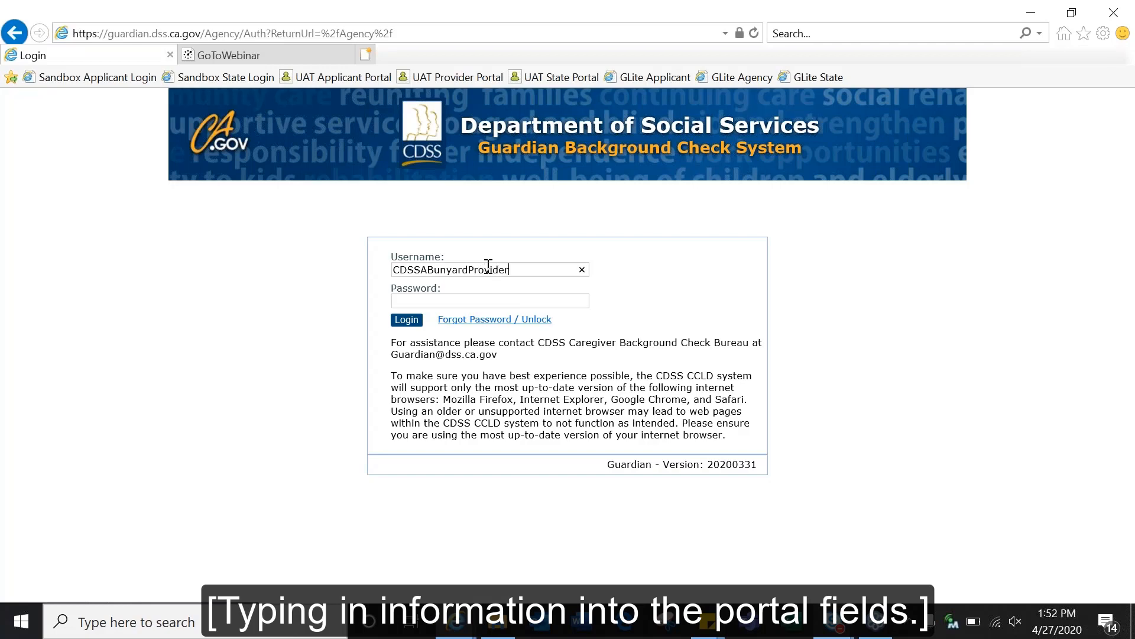
pyautogui.press('Tab')
pyautogui.write('••••••••••••')
pyautogui.press('Return')
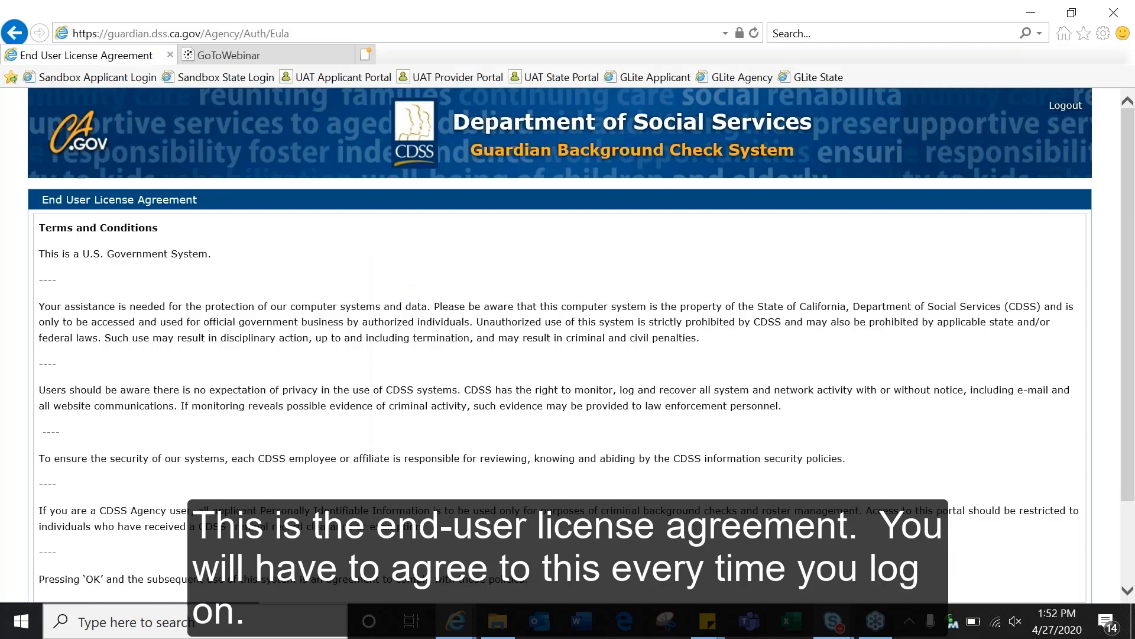
# Step: Review the End User License Agreement and submit acceptance to reach the home page
pyautogui.scroll(-2, 568, 343)
pyautogui.scroll(1, 740, 538)
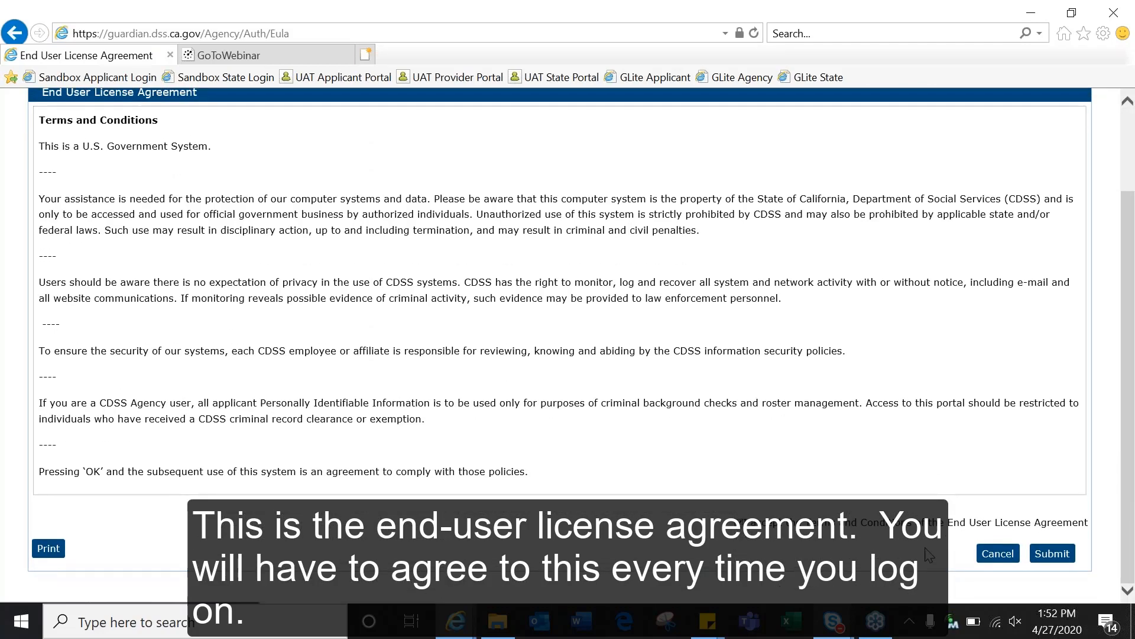
pyautogui.click(1054, 554)
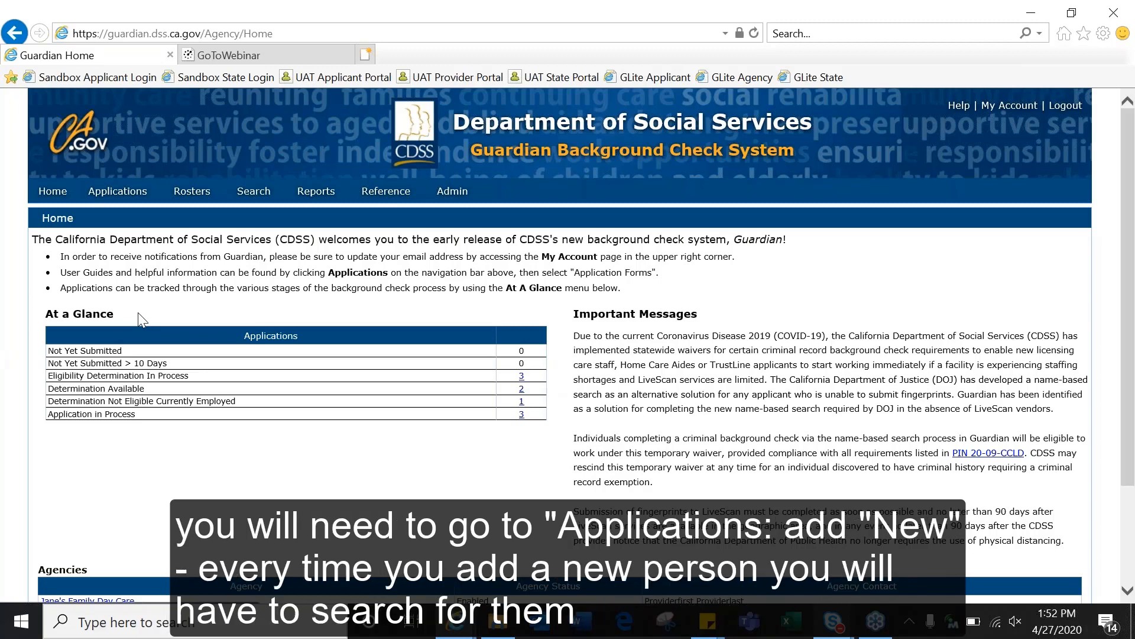
# Step: Choose Add New under Applications in the navigation bar
pyautogui.moveTo(129, 202)
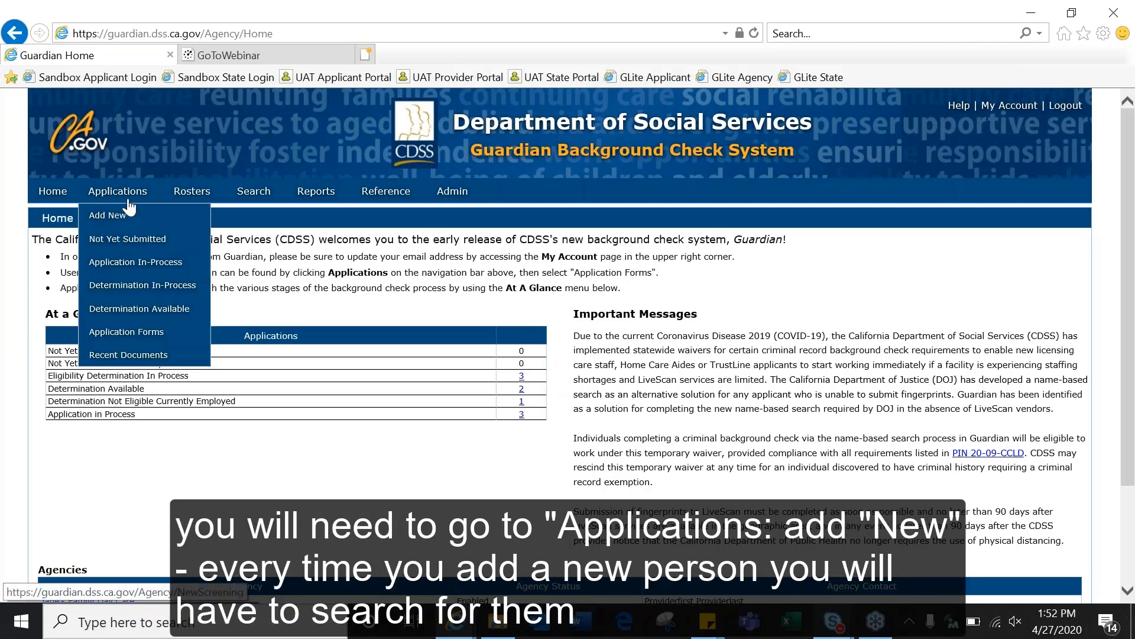
pyautogui.click(132, 215)
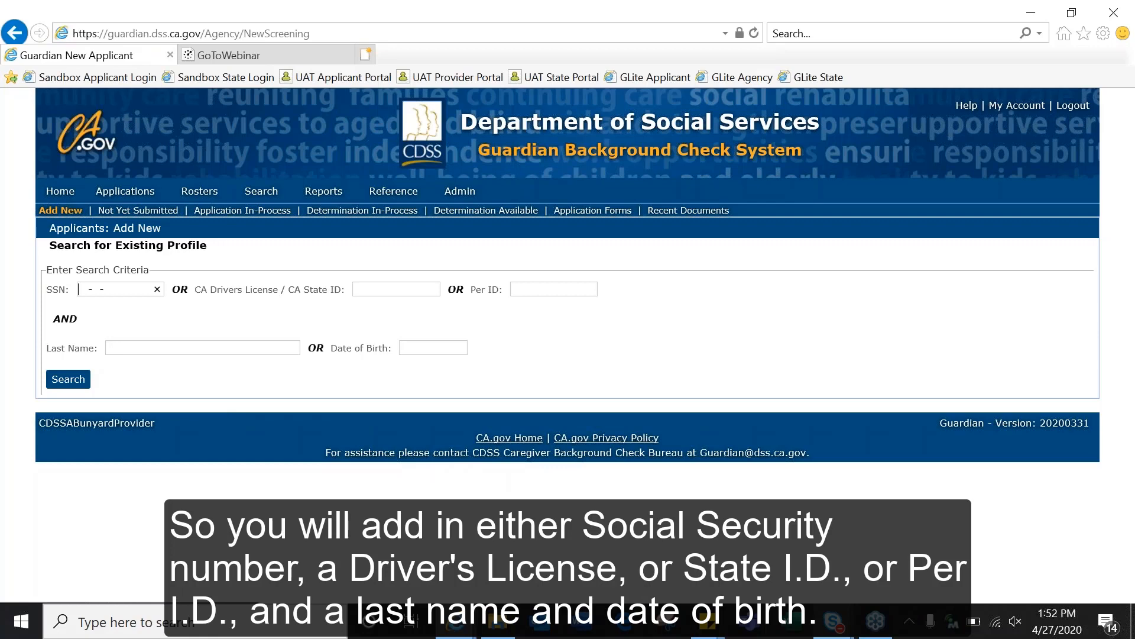
# Step: Search by the applicant's SSN and last name, then choose Add New Applicant when none is found
pyautogui.click(152, 348)
pyautogui.write('Amber')
pyautogui.click(80, 381)
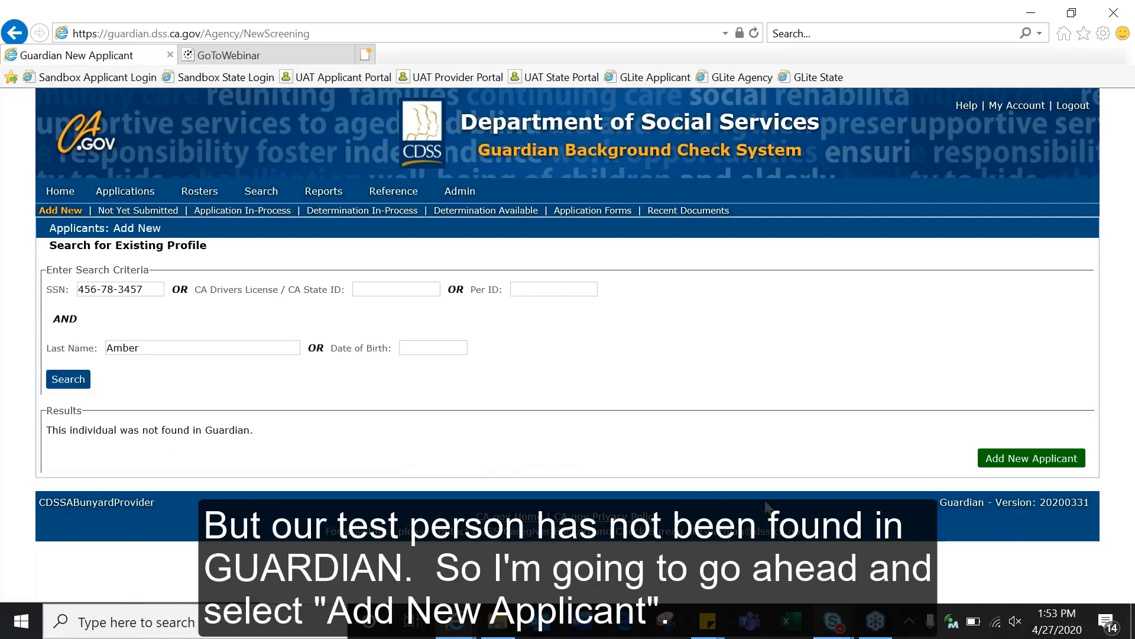
pyautogui.click(1004, 459)
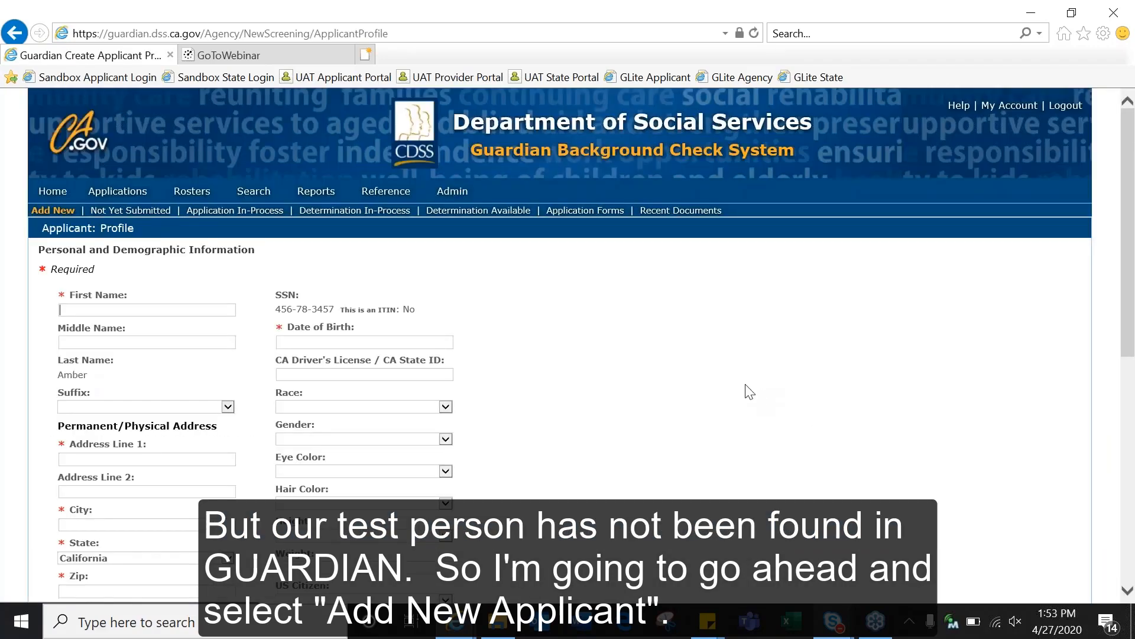
# Step: Enter the applicant's first name and permanent street address, city and zip code
pyautogui.scroll(-3, 750, 392)
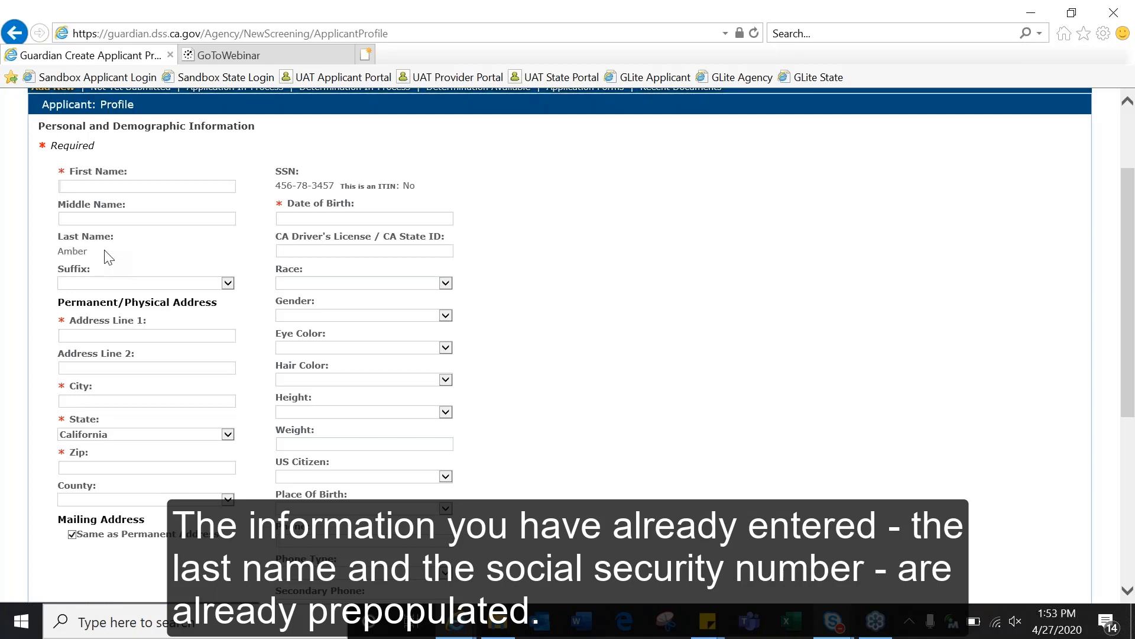
pyautogui.moveTo(301, 171); pyautogui.dragTo(279, 170)
pyautogui.click(187, 186)
pyautogui.write('Test')
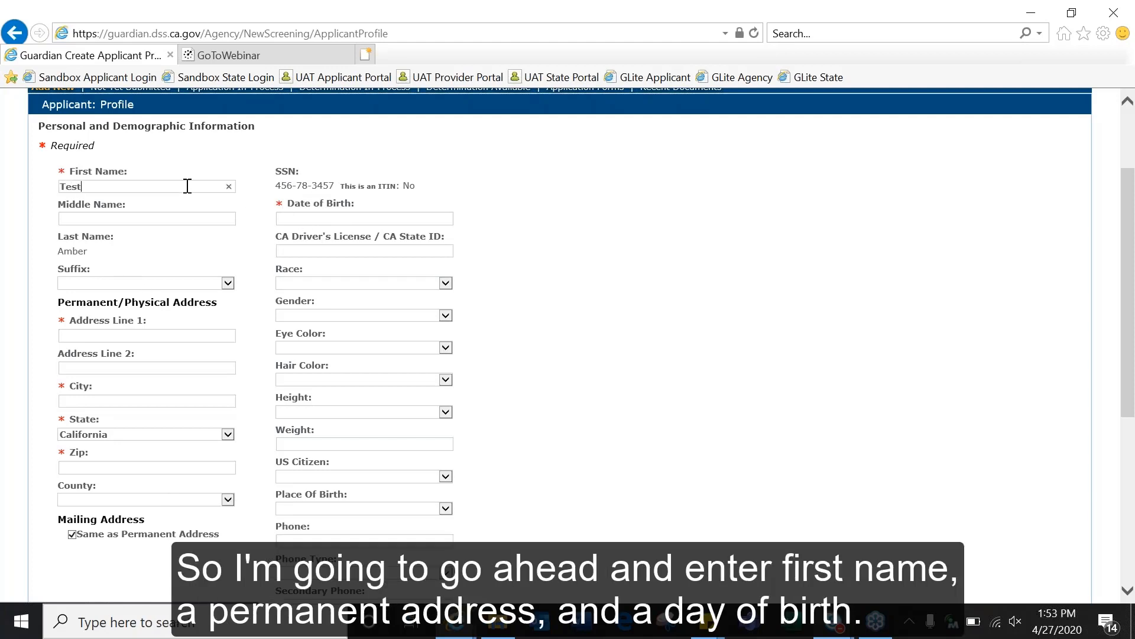
pyautogui.press('Tab')
pyautogui.press('Tab')
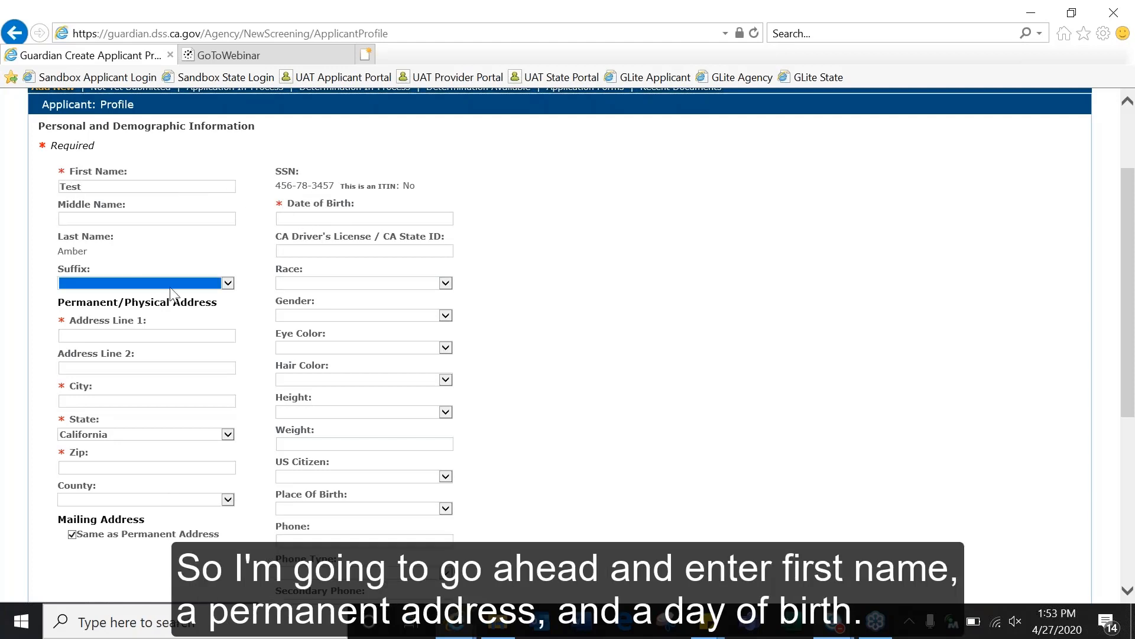
pyautogui.click(126, 335)
pyautogui.write('123')
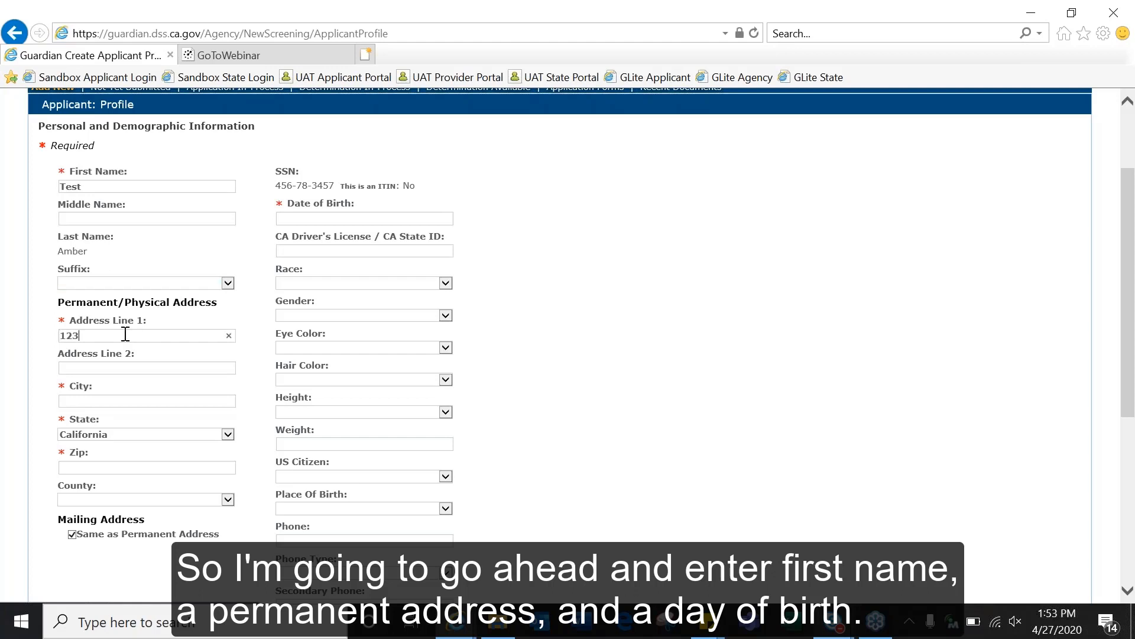
pyautogui.write(' Main St.')
pyautogui.press('Tab')
pyautogui.press('Tab')
pyautogui.write('Sacramento')
pyautogui.click(104, 464)
pyautogui.write('98')
pyautogui.press('BackSpace')
pyautogui.write('5814')
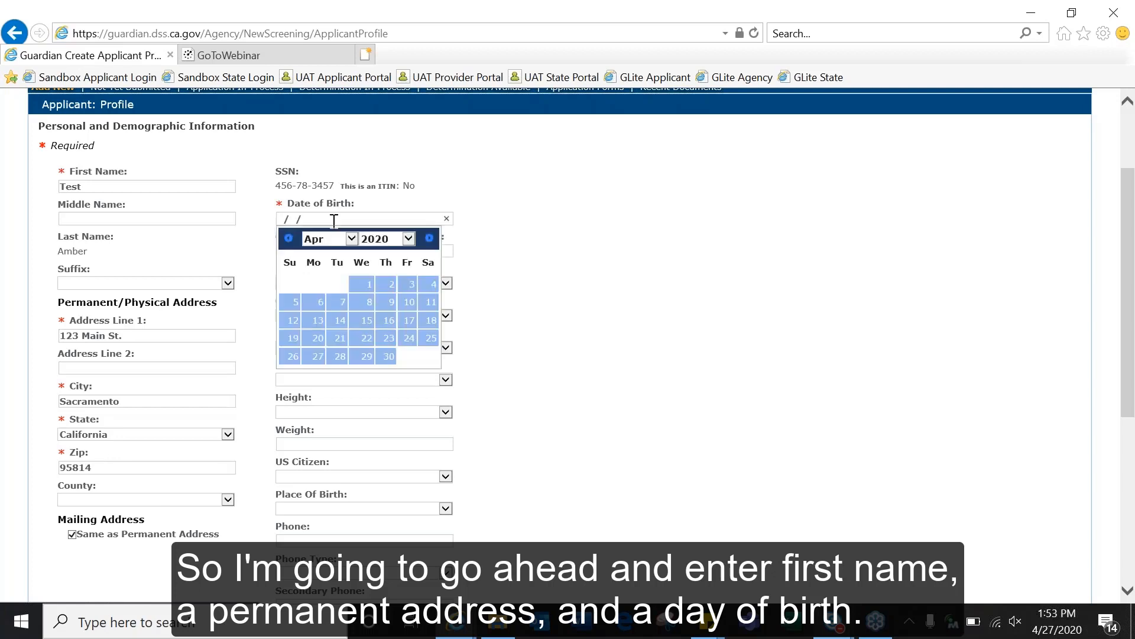
# Step: Enter the applicant's date of birth, correcting the birth year
pyautogui.write('10/23/1992')
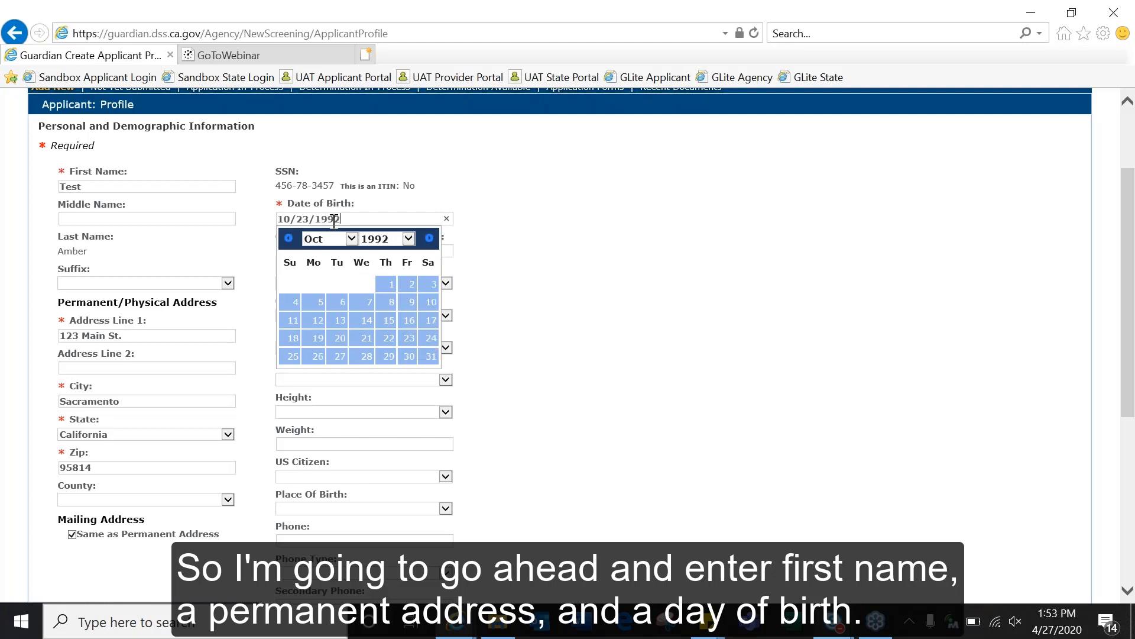
pyautogui.press('BackSpace')
pyautogui.write('3')
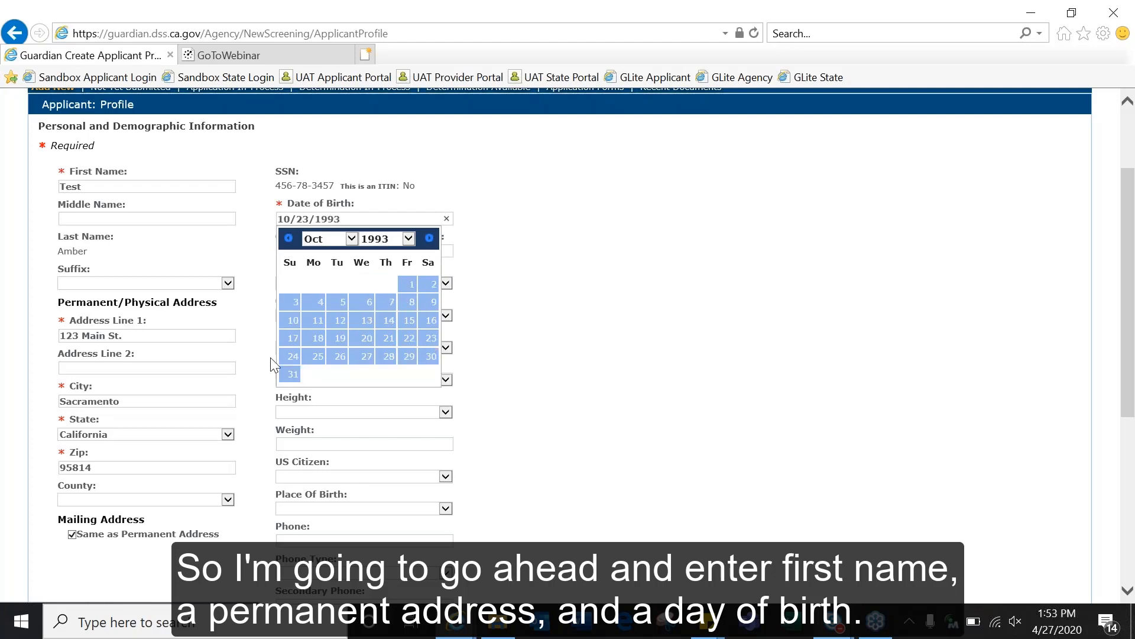
pyautogui.click(430, 338)
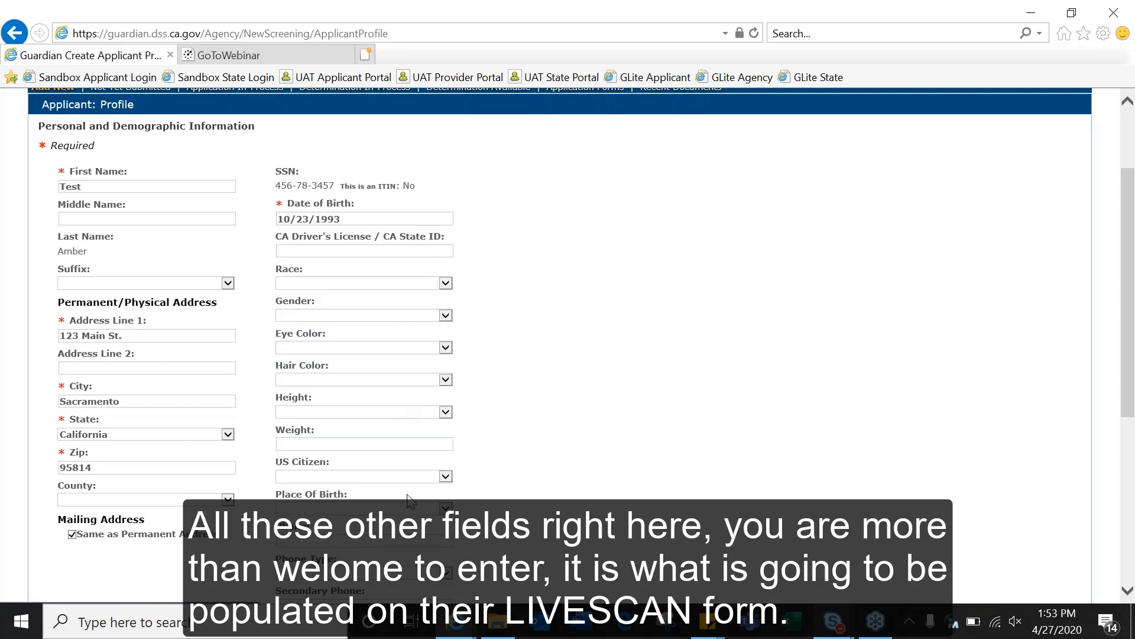
# Step: Set Race to White, Gender to Female and Hair Color to Brown
pyautogui.click(450, 285)
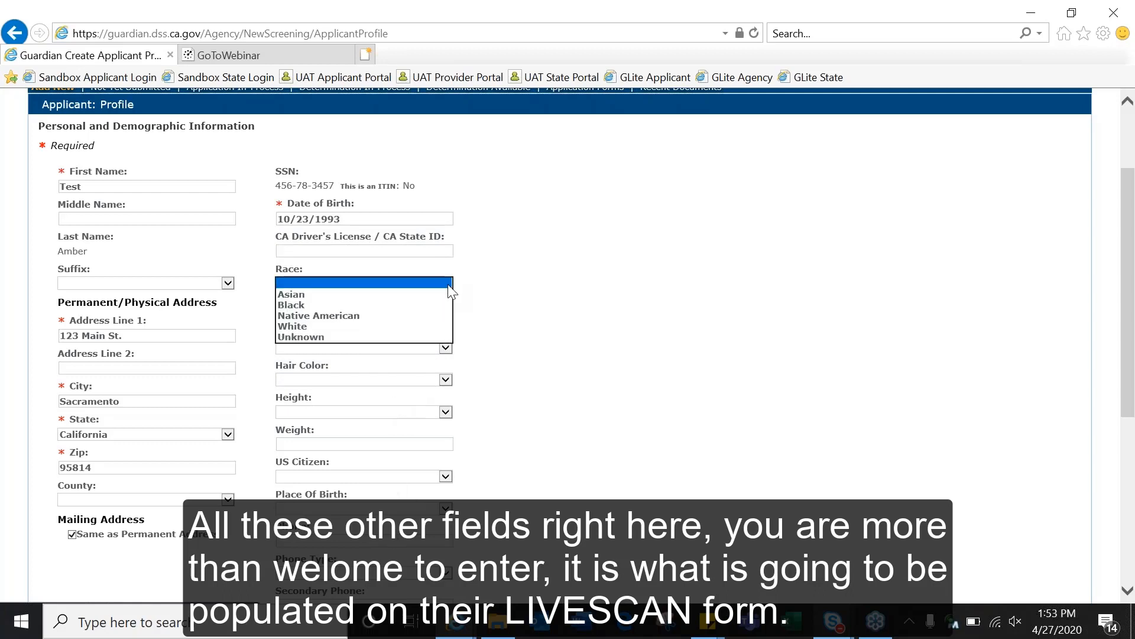
pyautogui.click(418, 327)
pyautogui.click(448, 317)
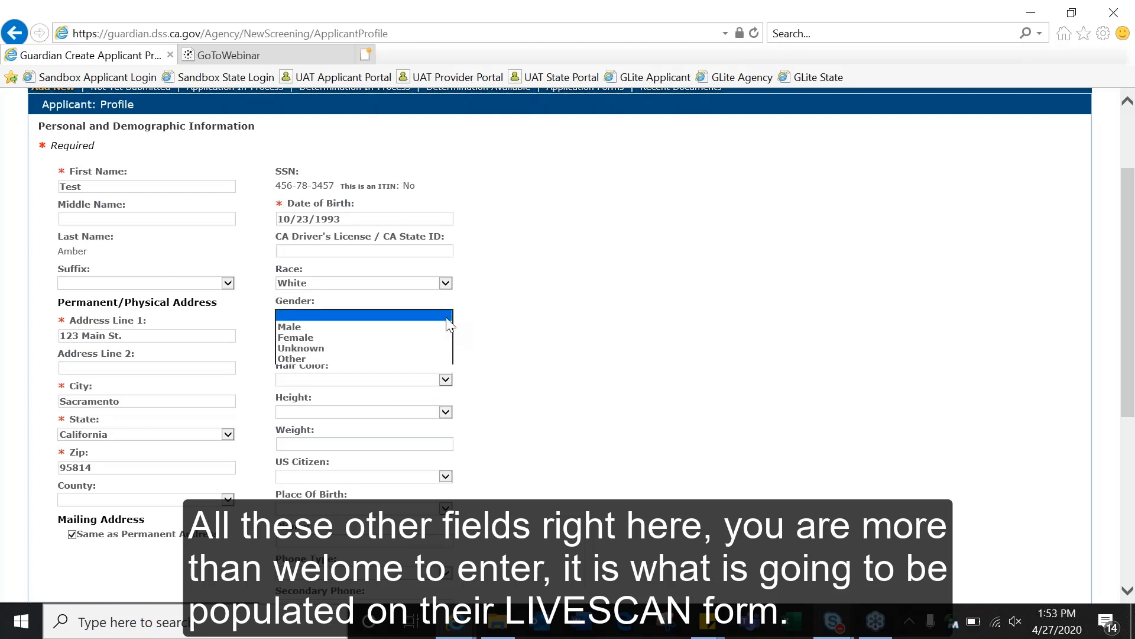
pyautogui.click(424, 337)
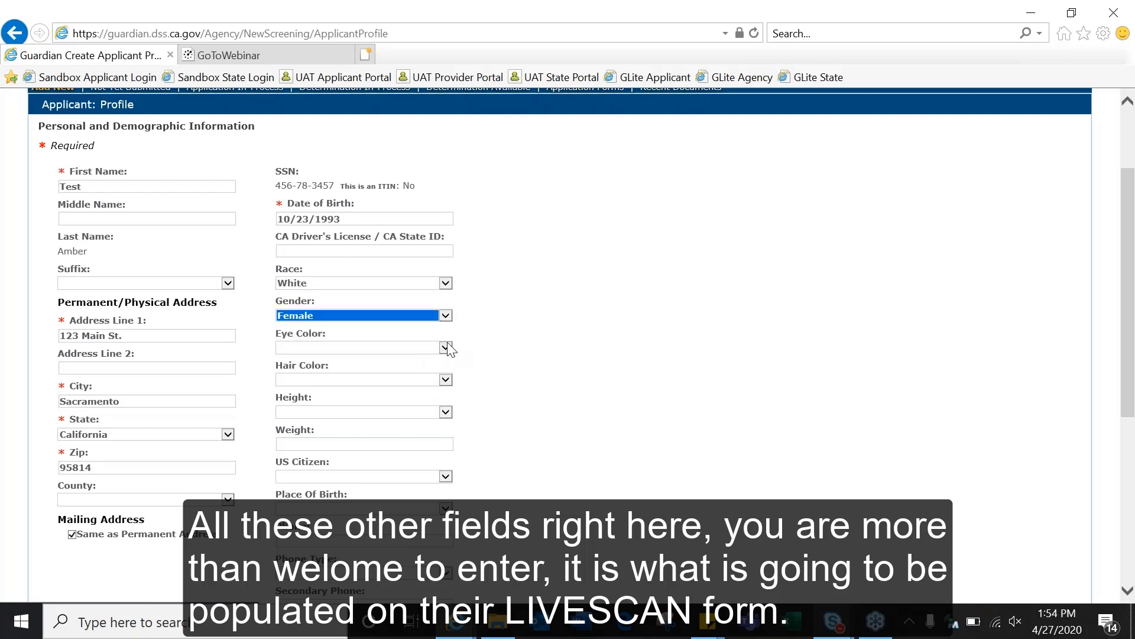
pyautogui.click(447, 382)
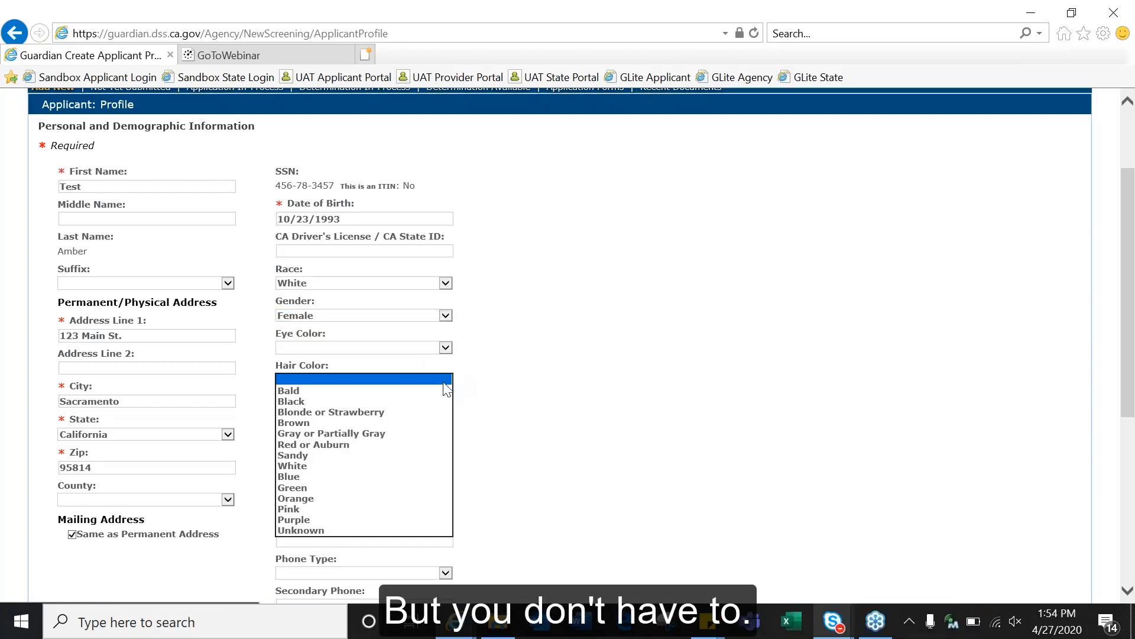
pyautogui.click(419, 426)
pyautogui.scroll(-3, 635, 432)
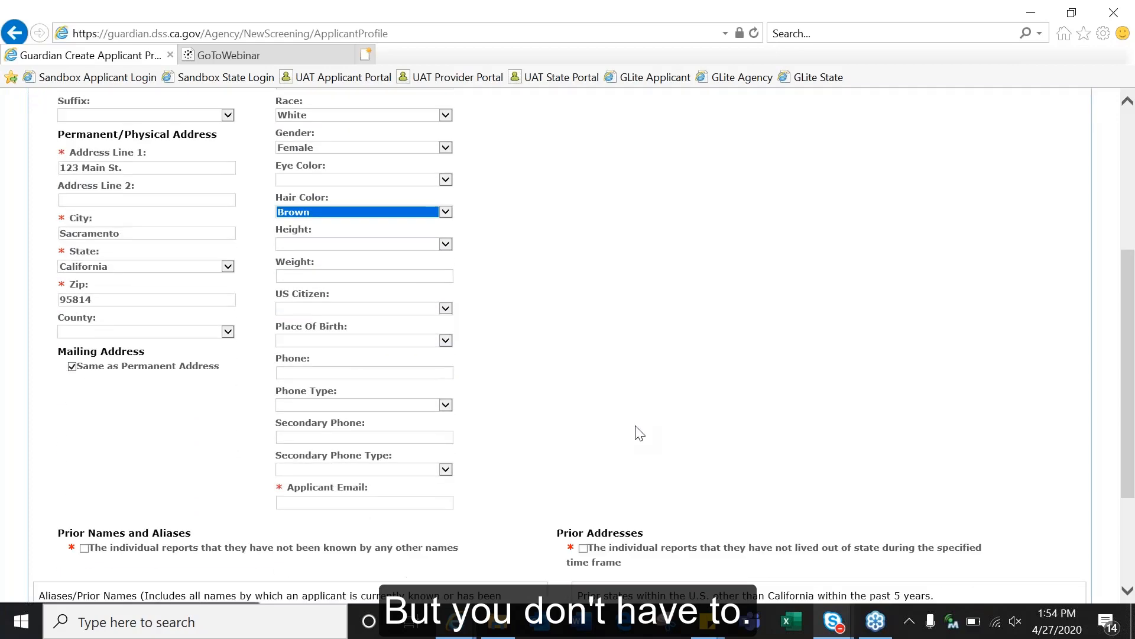
pyautogui.click(392, 484)
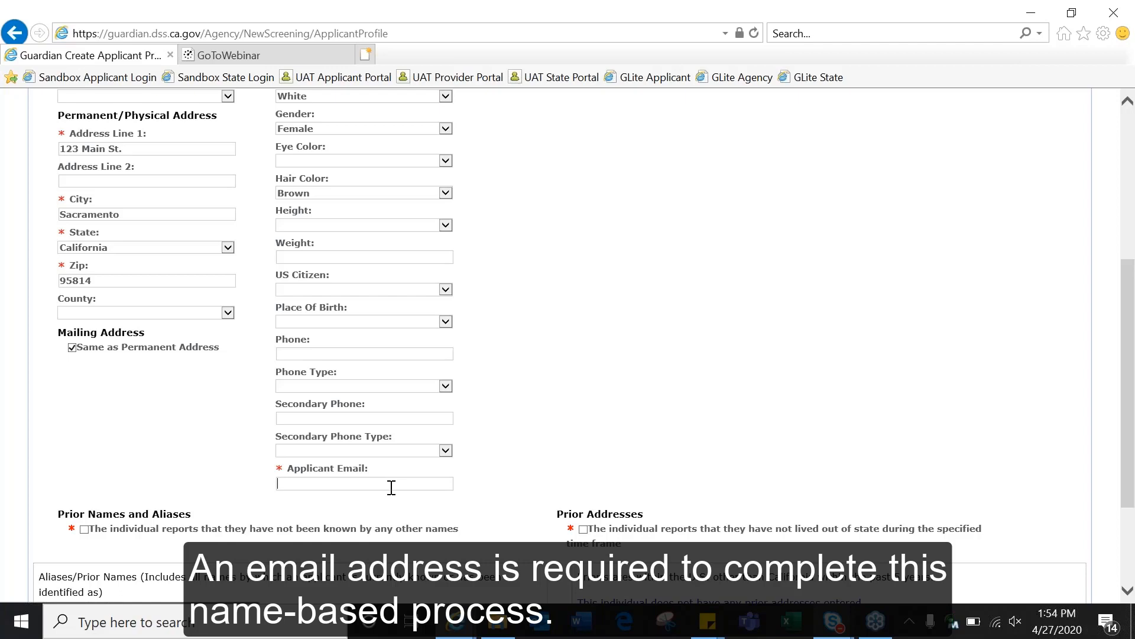
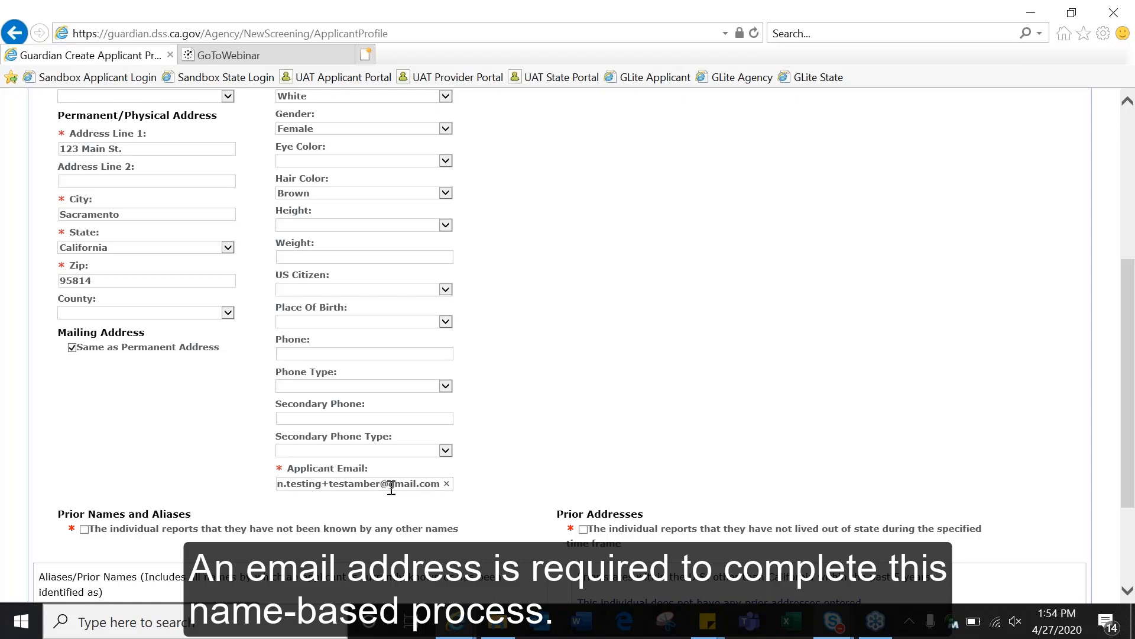
# Step: Type the applicant's e-mail address into the Applicant Email field
pyautogui.scroll(-3, 390, 485)
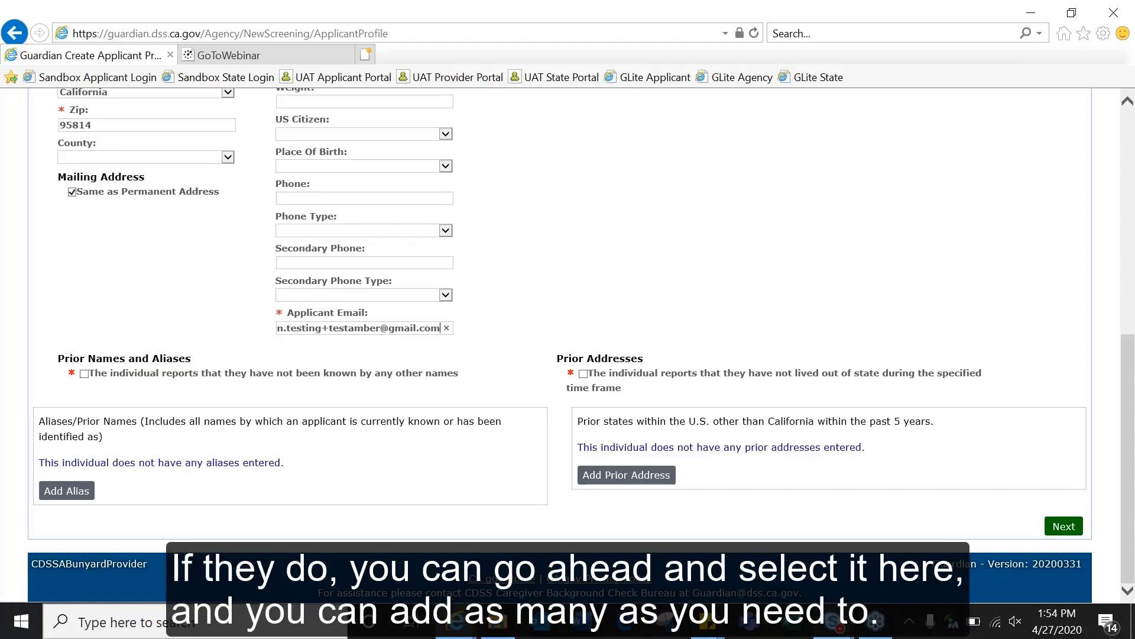
# Step: Discard the started alias entry and tick the 'have not been known by any other names' box
pyautogui.click(66, 490)
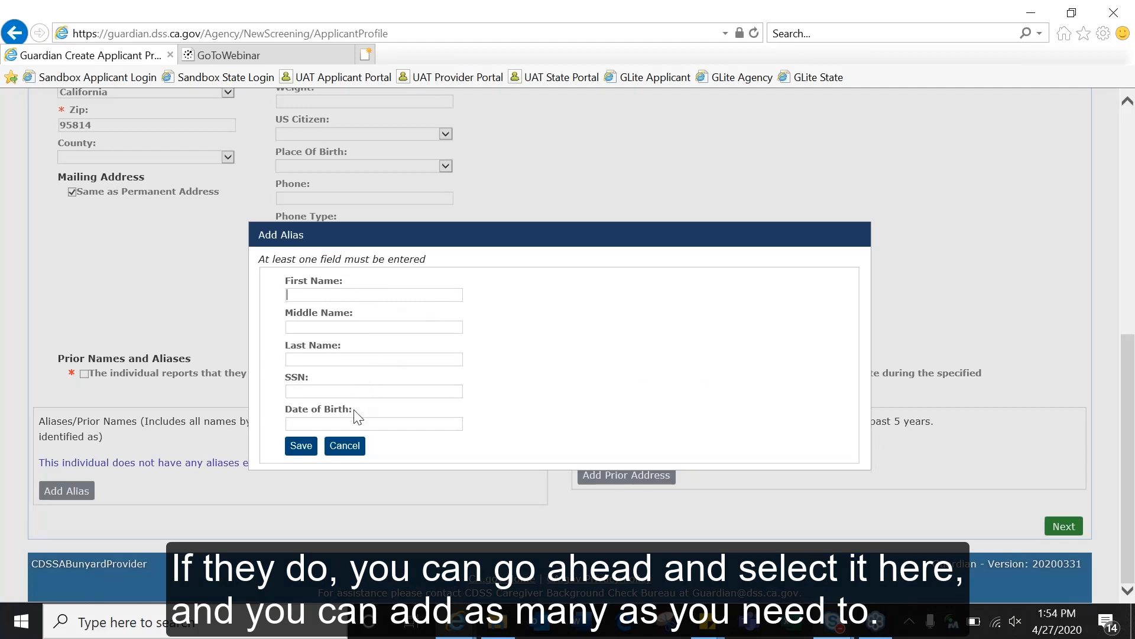
pyautogui.click(344, 445)
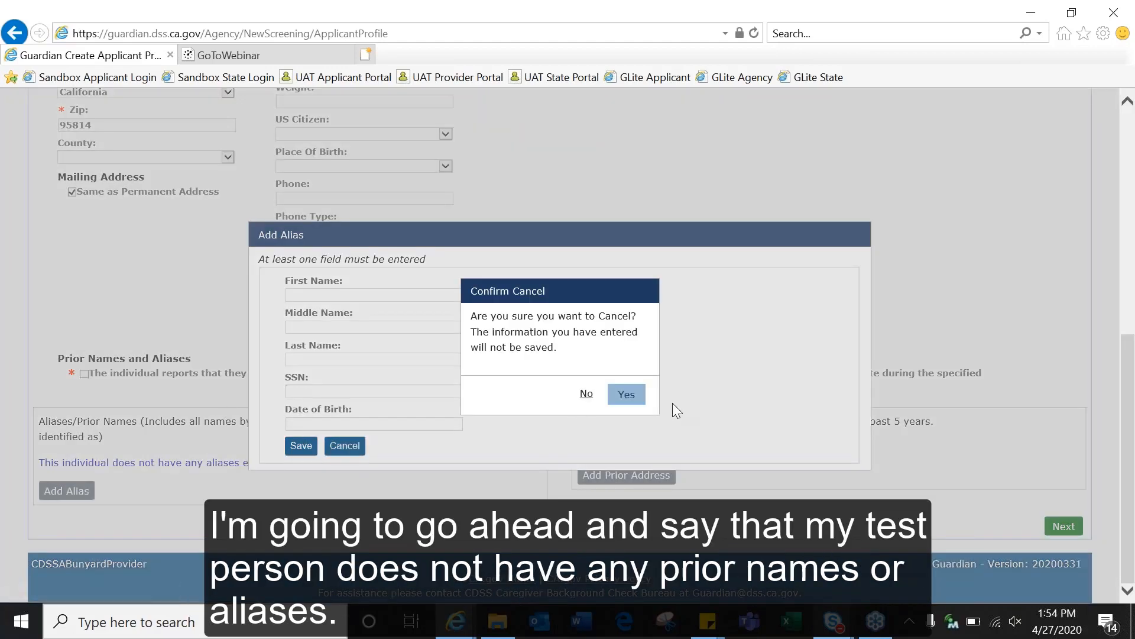
pyautogui.click(625, 394)
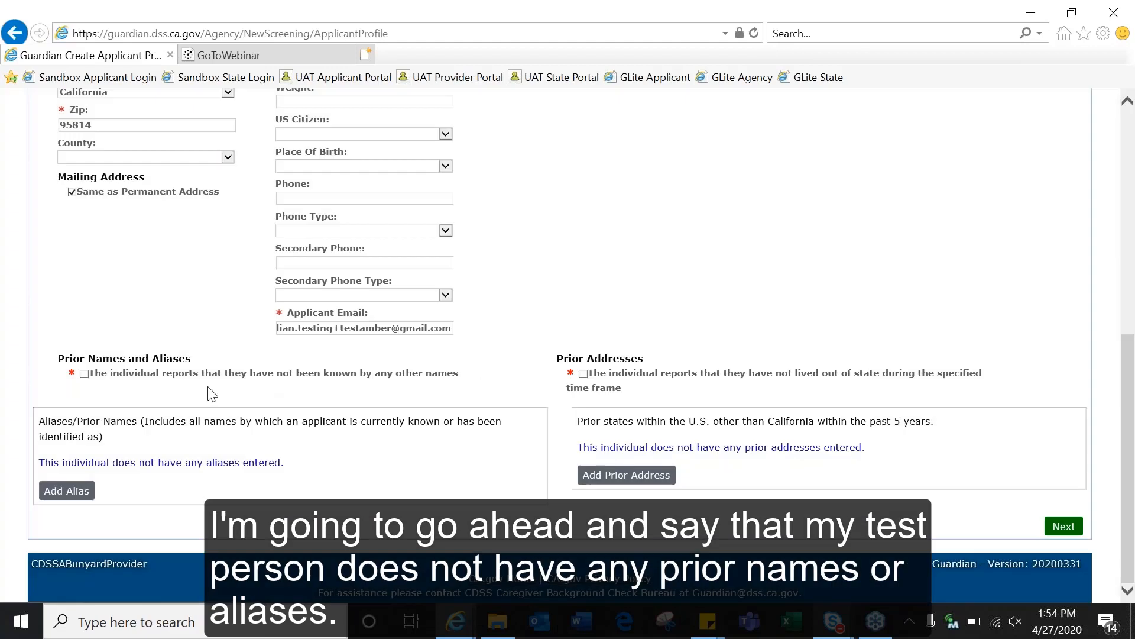
pyautogui.click(85, 373)
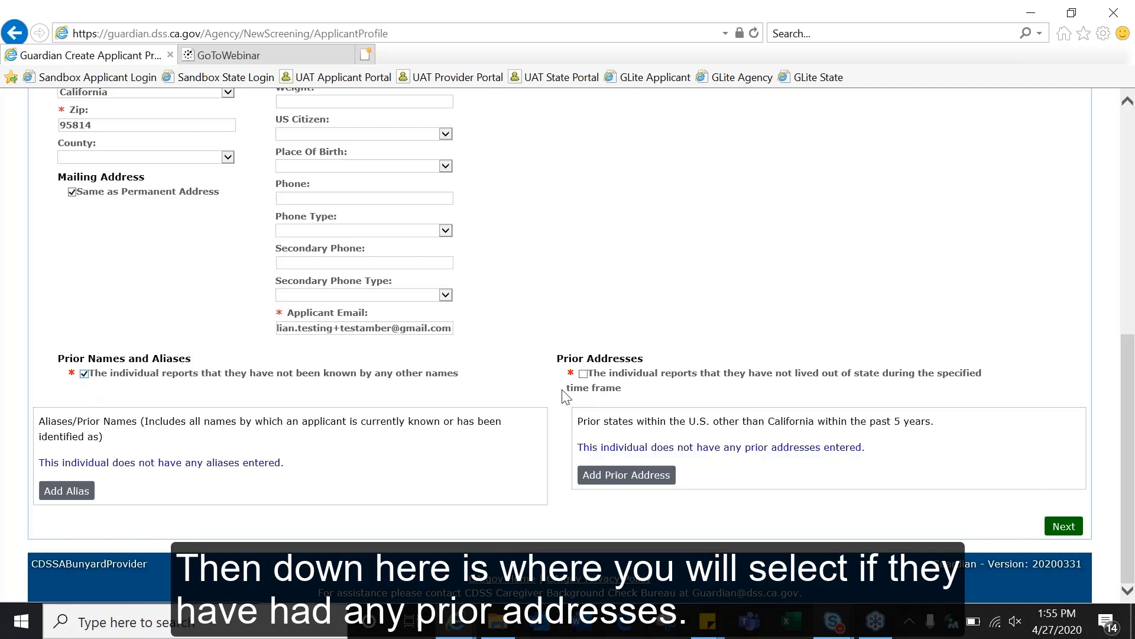
# Step: Add a prior address in Las Vegas, Nevada, for years 2017 to 2018
pyautogui.click(616, 482)
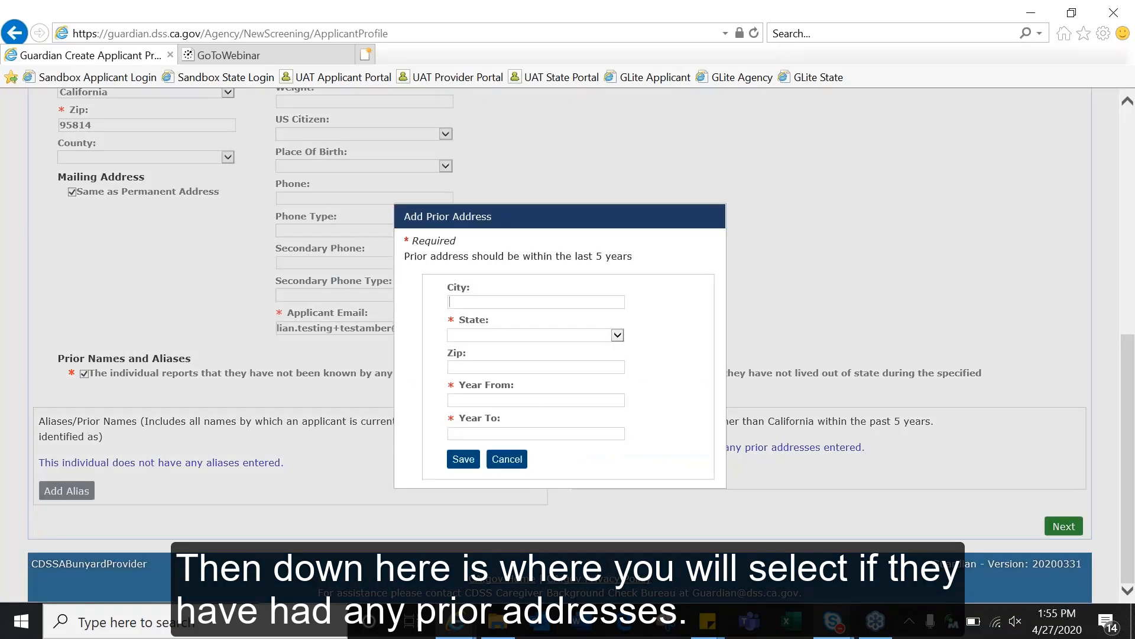
pyautogui.click(513, 302)
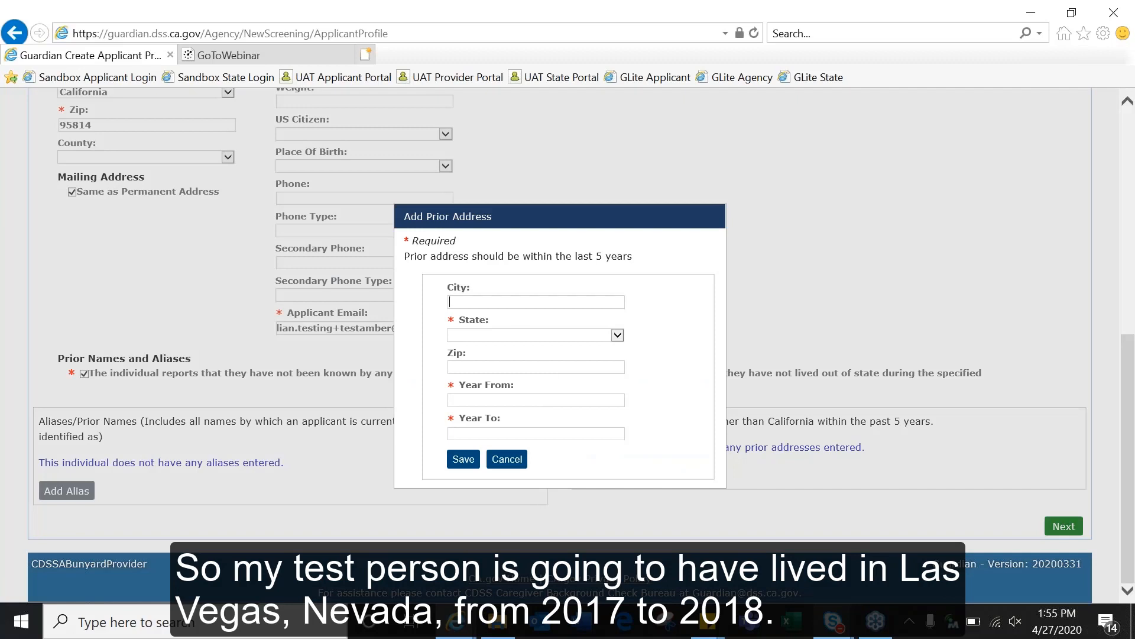
pyautogui.write('Las Vegas')
pyautogui.press('Tab')
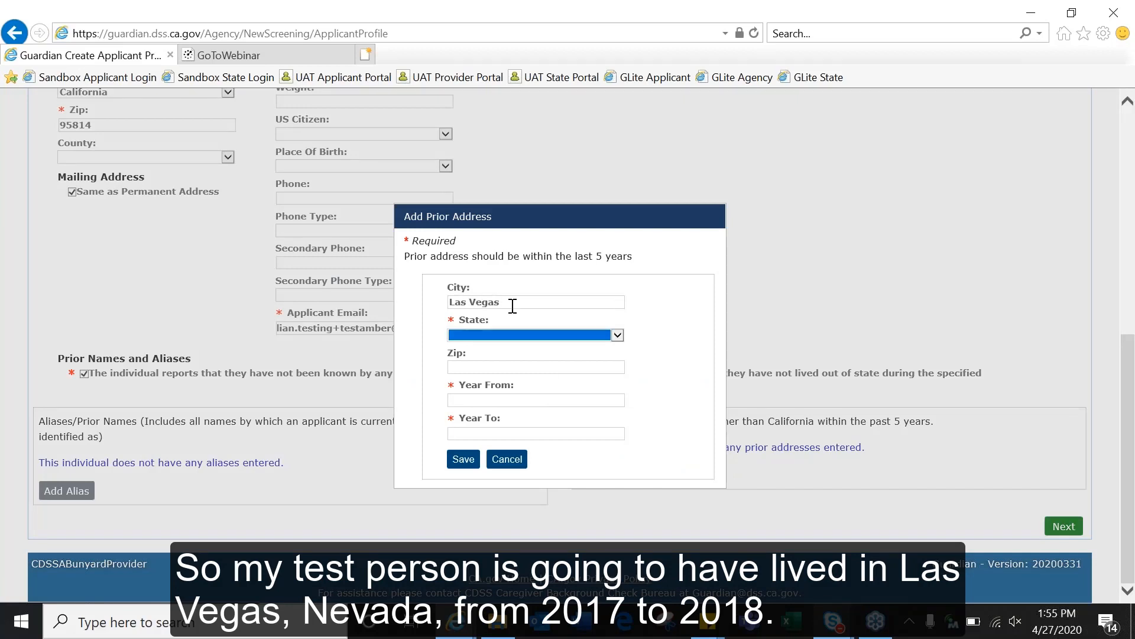
pyautogui.click(611, 335)
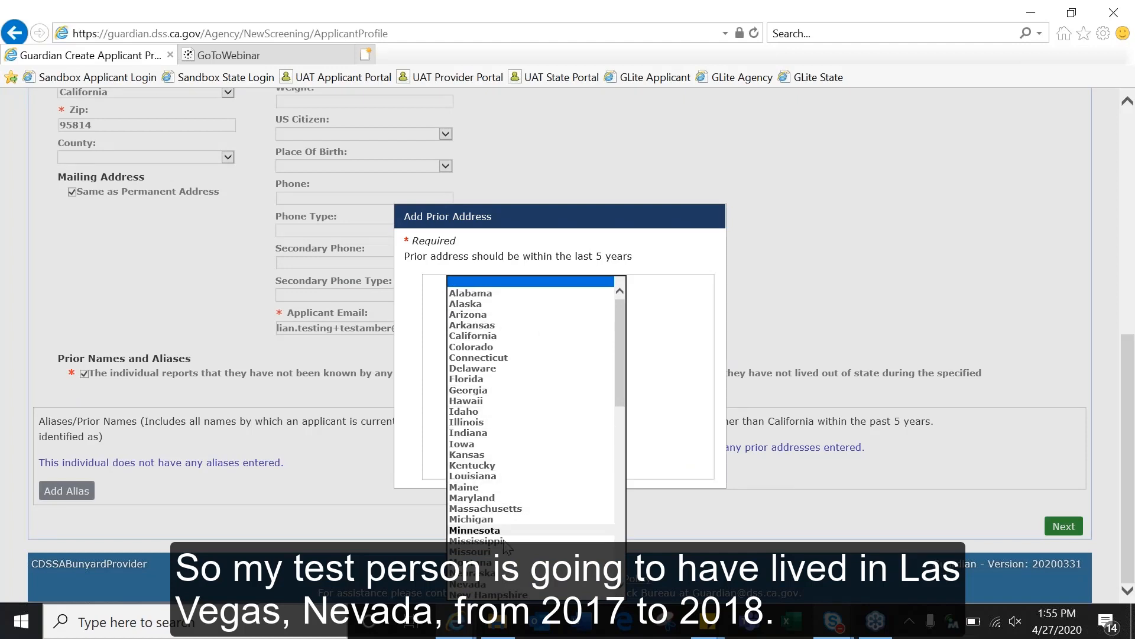
pyautogui.click(503, 584)
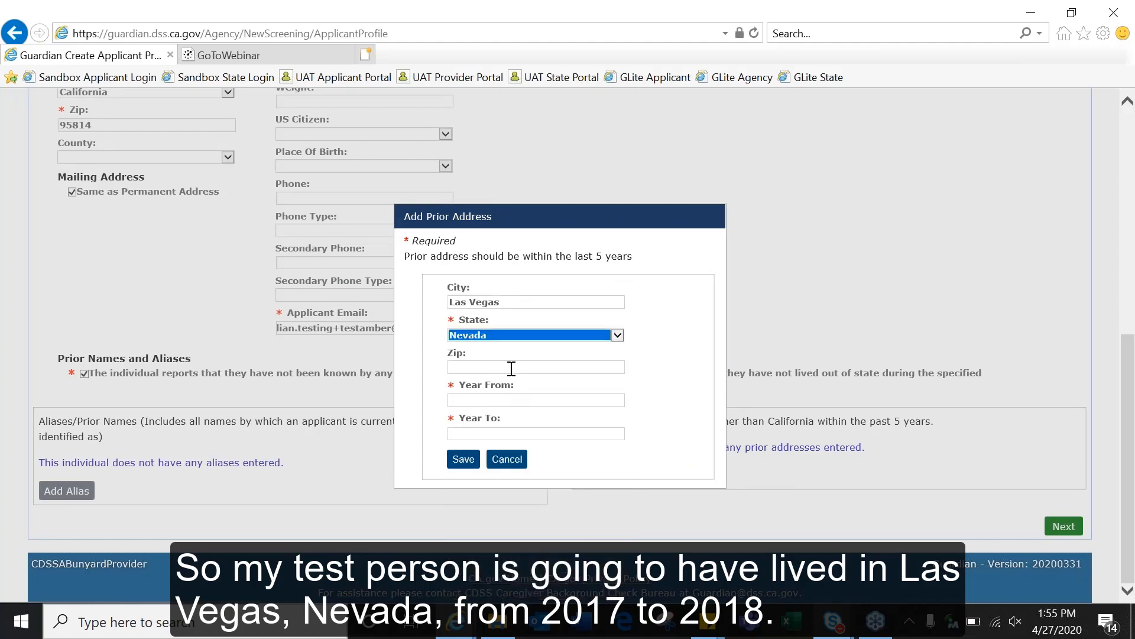
pyautogui.click(500, 399)
pyautogui.write('20')
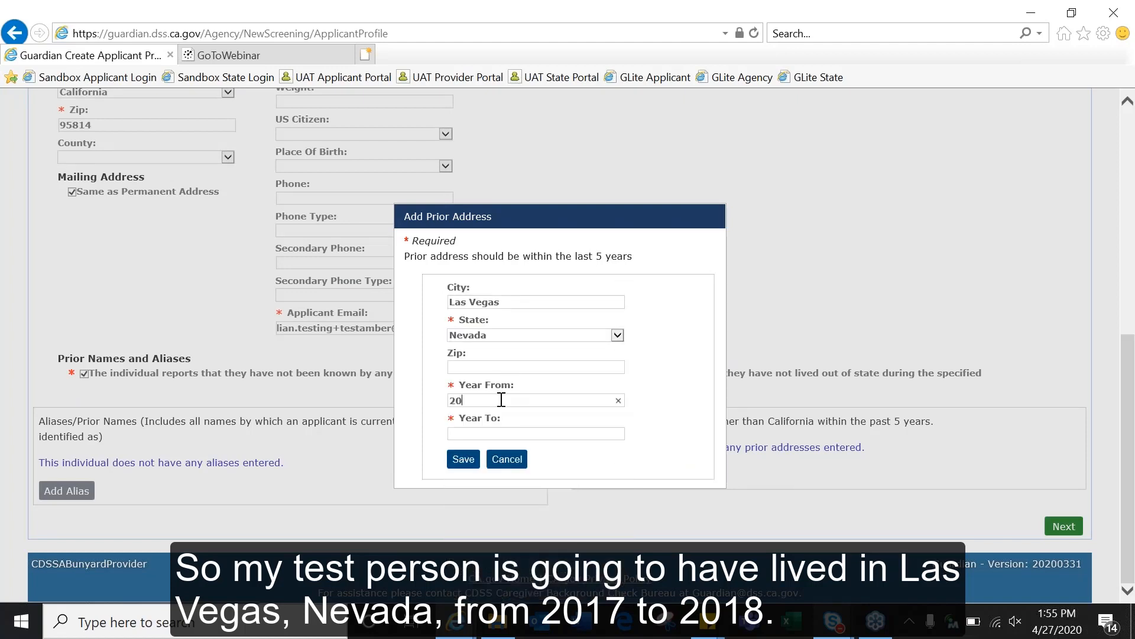
pyautogui.write('17')
pyautogui.write('2018')
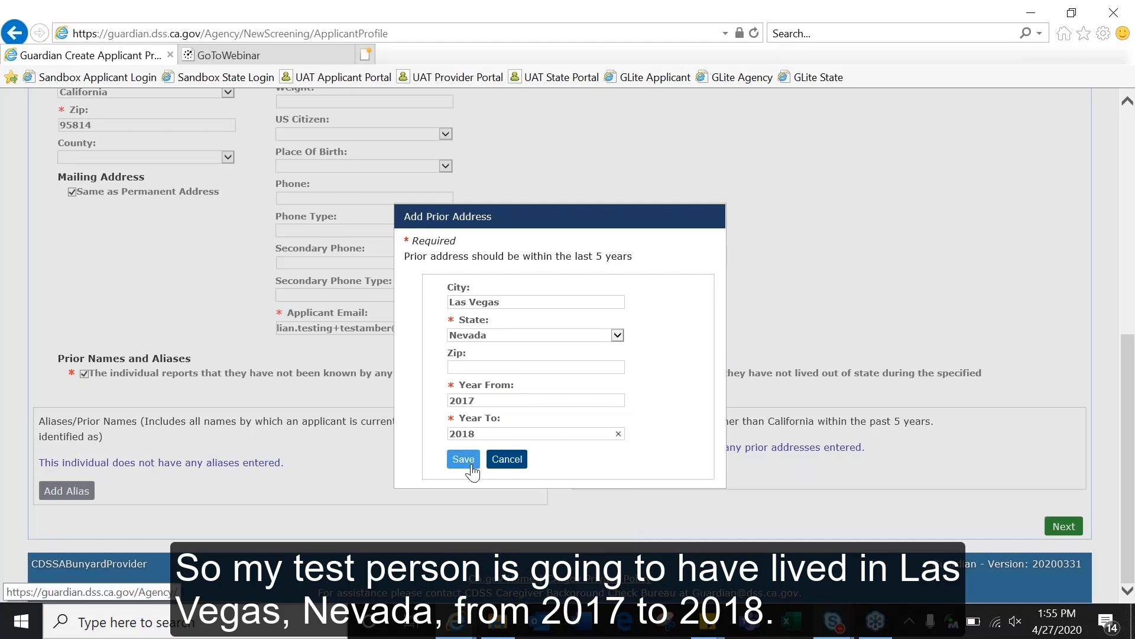
pyautogui.click(472, 467)
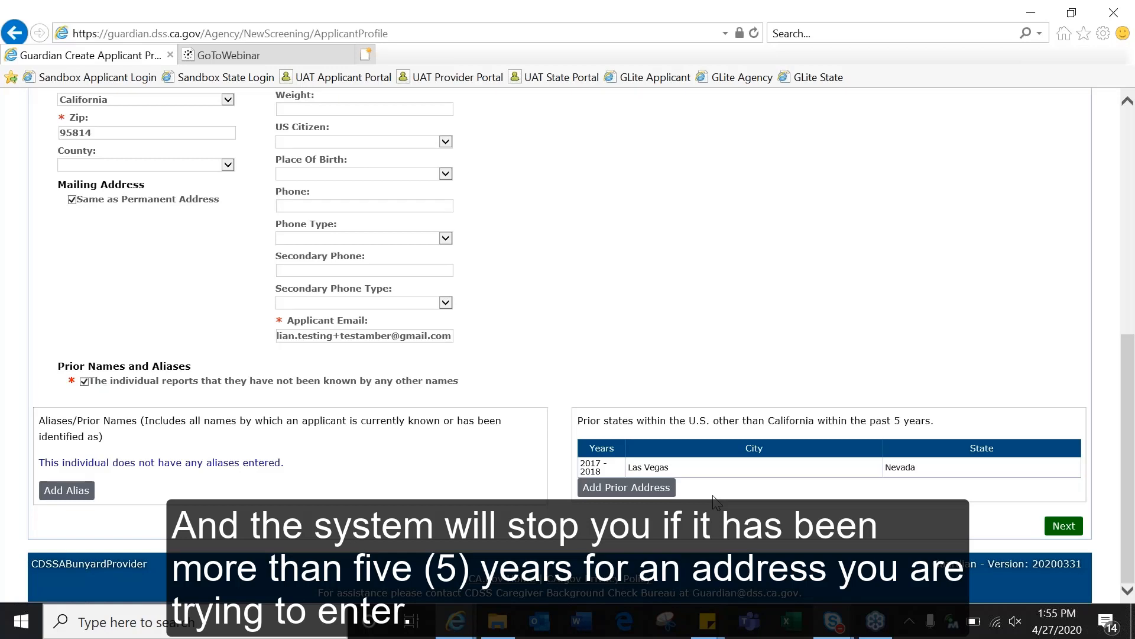
# Step: Pick agency Jane's Family Day Care and position Employee on the Pre-Association Information page
pyautogui.click(1054, 529)
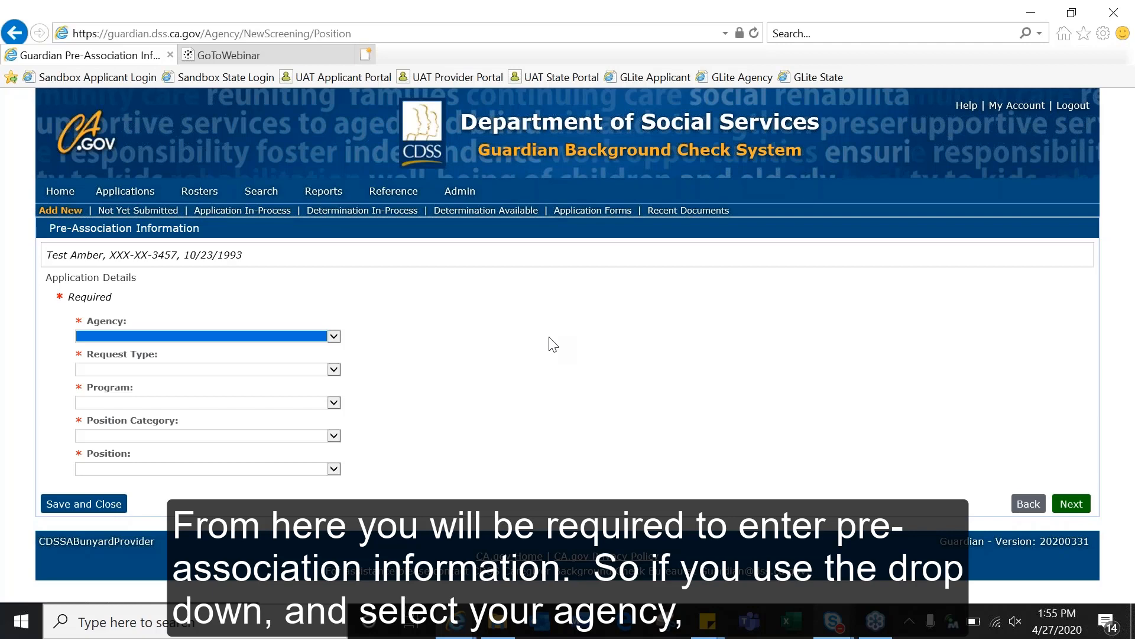
pyautogui.click(334, 336)
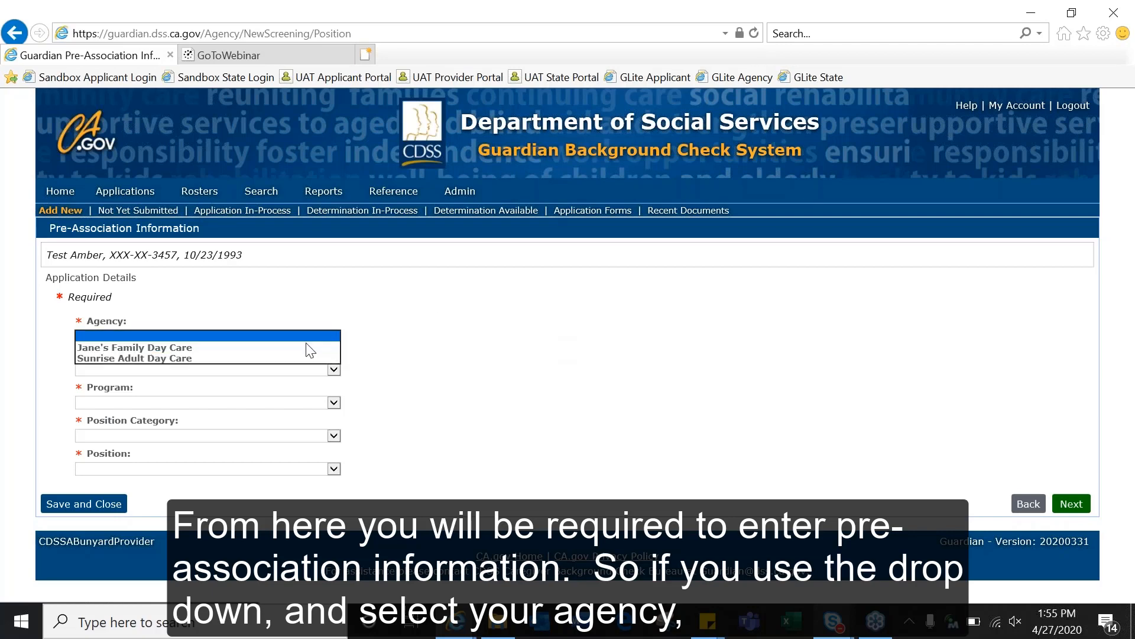
pyautogui.click(305, 348)
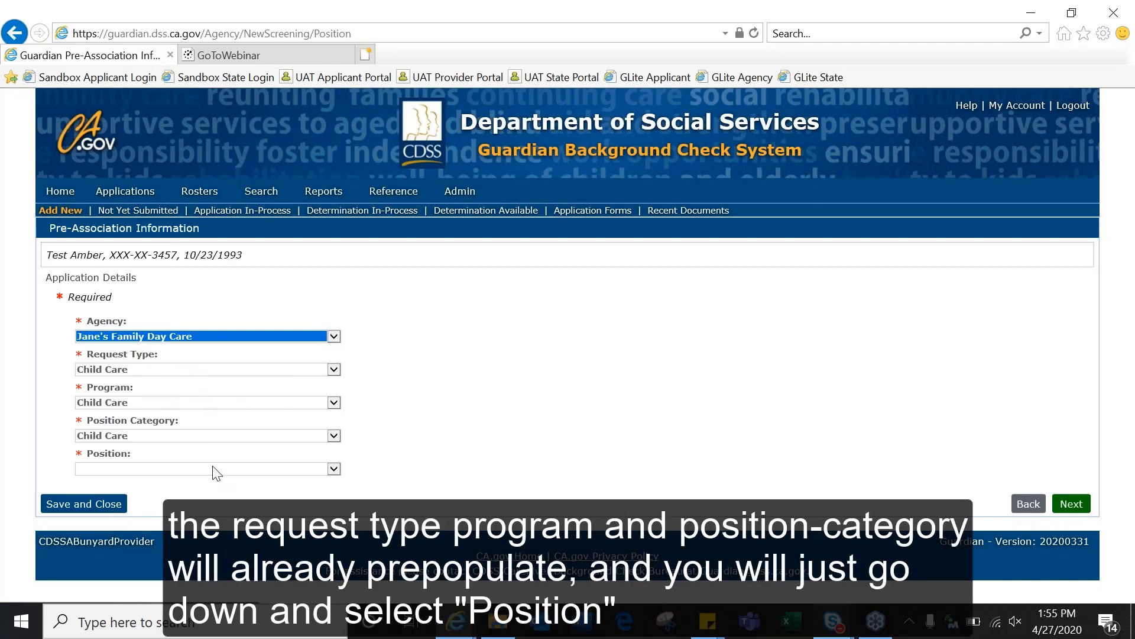
pyautogui.click(334, 469)
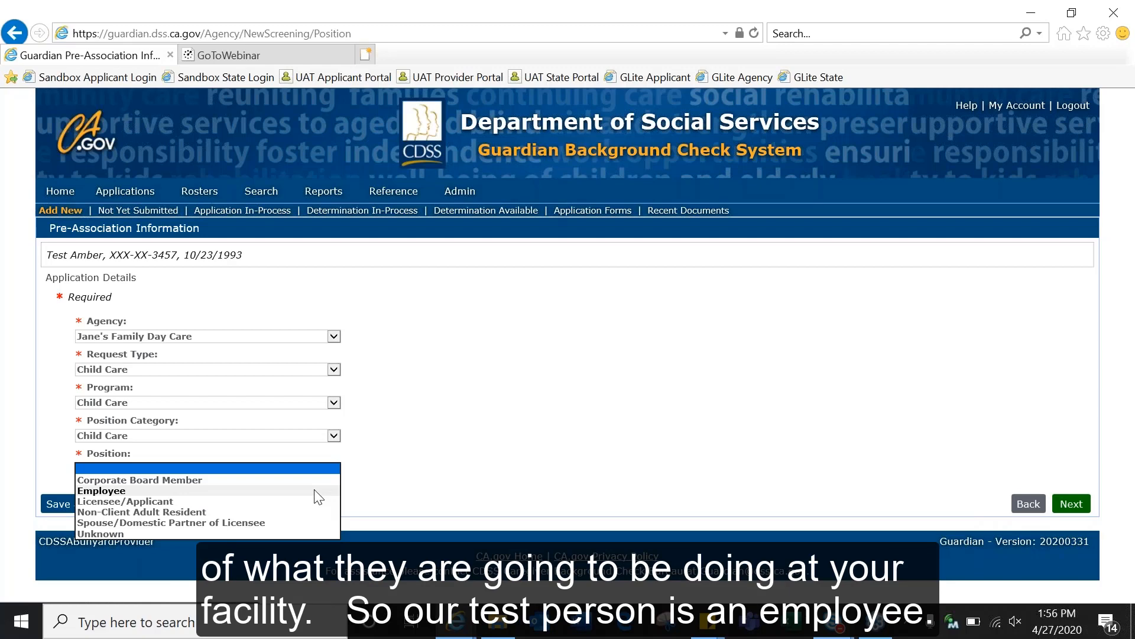
pyautogui.click(315, 491)
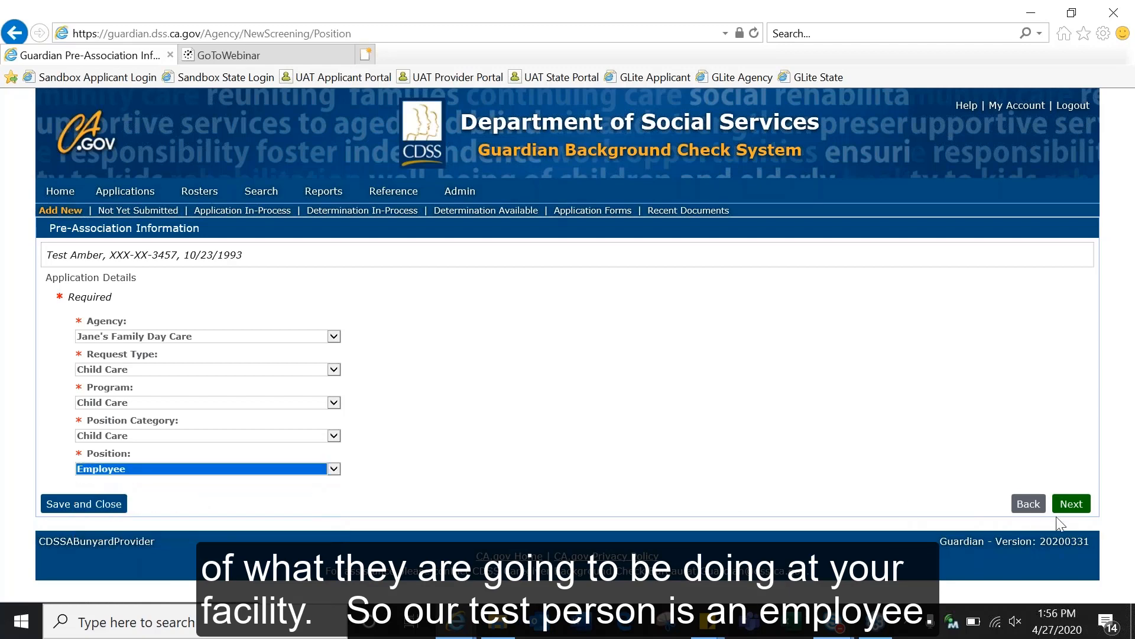
pyautogui.click(1072, 504)
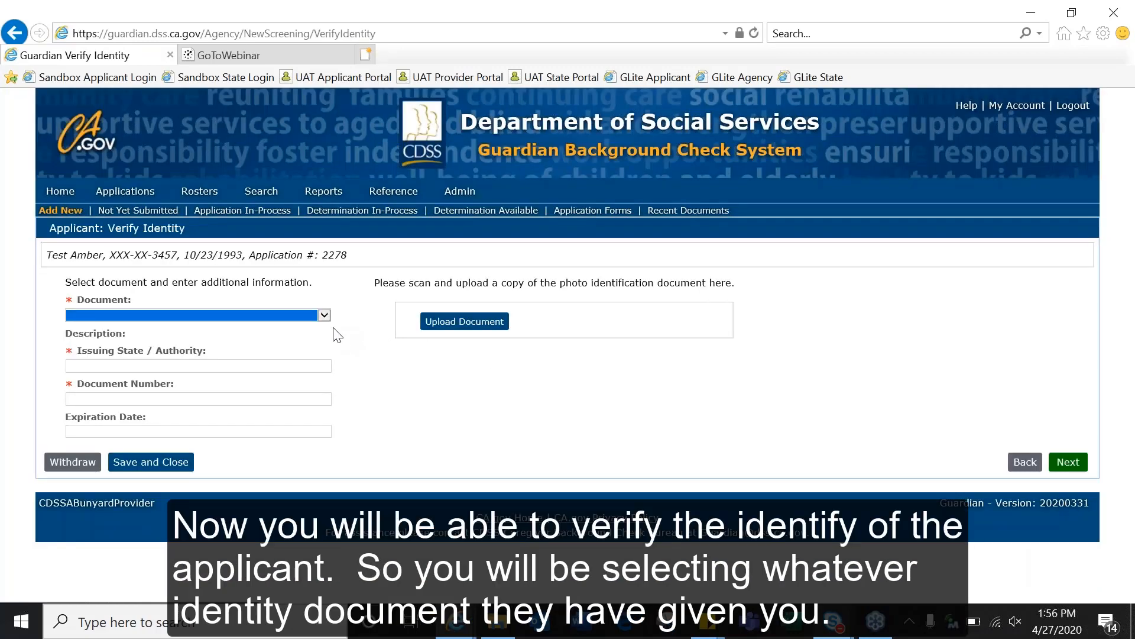
# Step: Enter a California Drivers License issued by CA with its number, leaving expiration blank
pyautogui.click(324, 315)
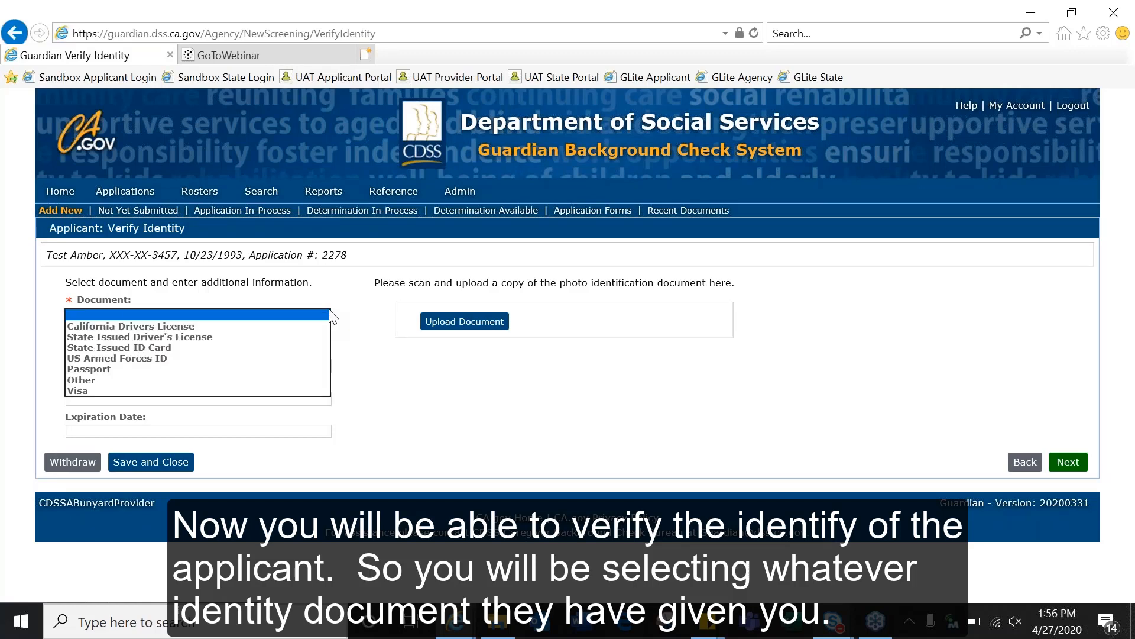
pyautogui.click(313, 327)
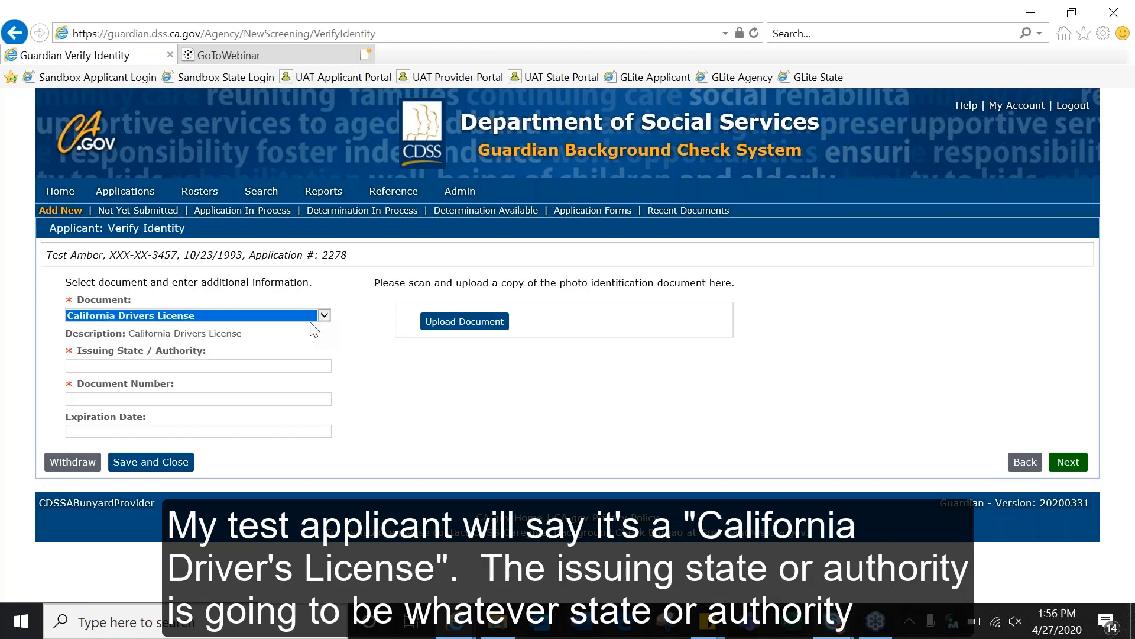
pyautogui.click(263, 369)
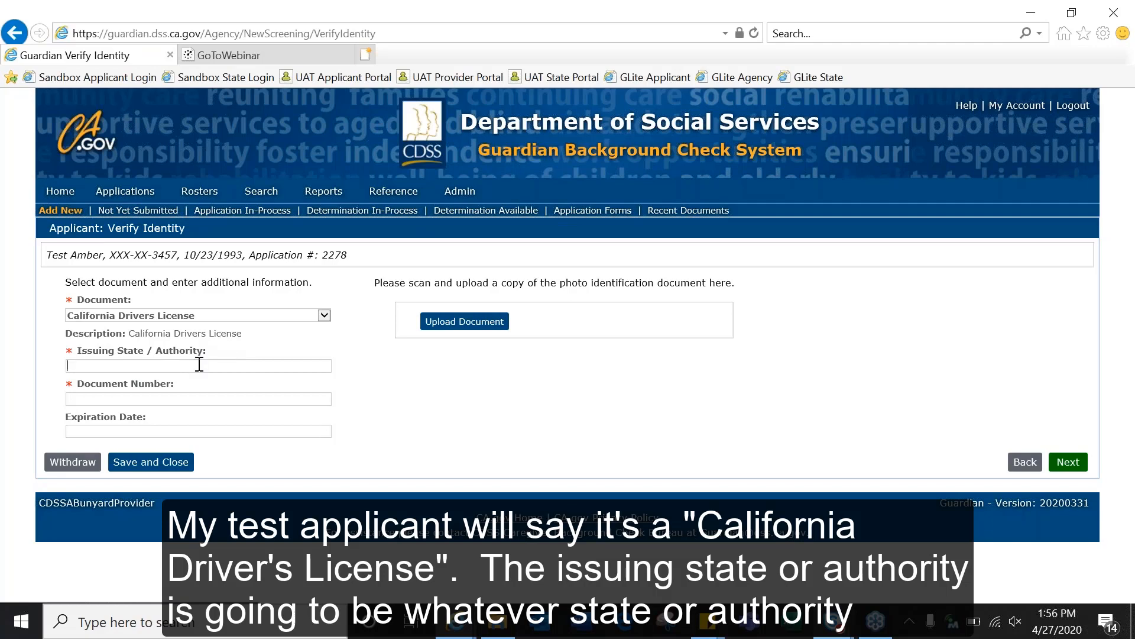
pyautogui.click(325, 316)
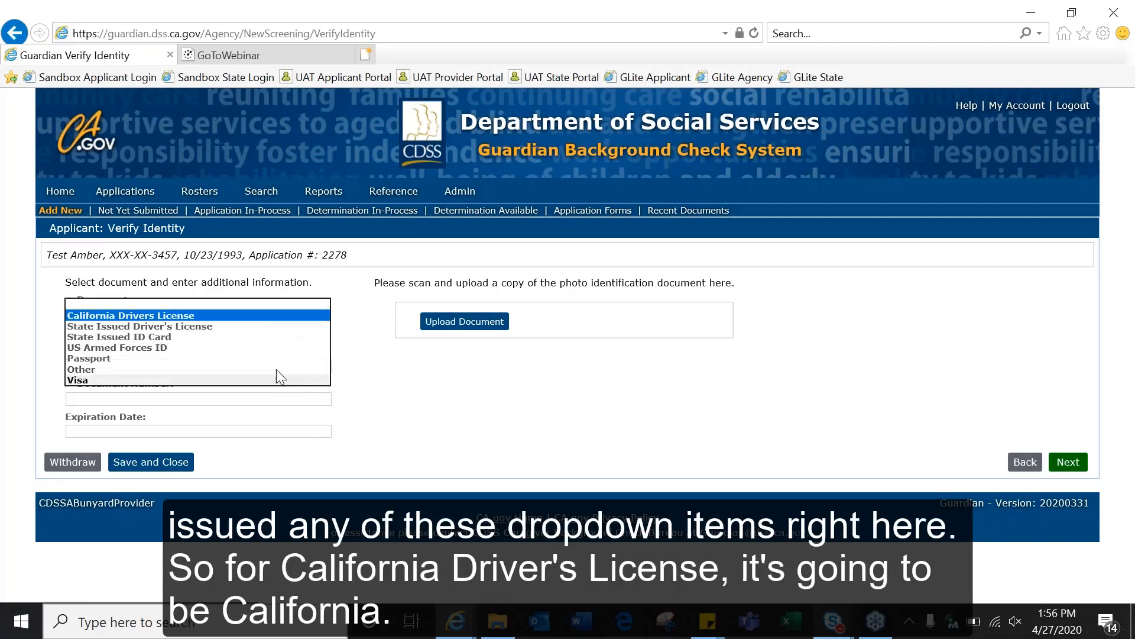
pyautogui.click(283, 315)
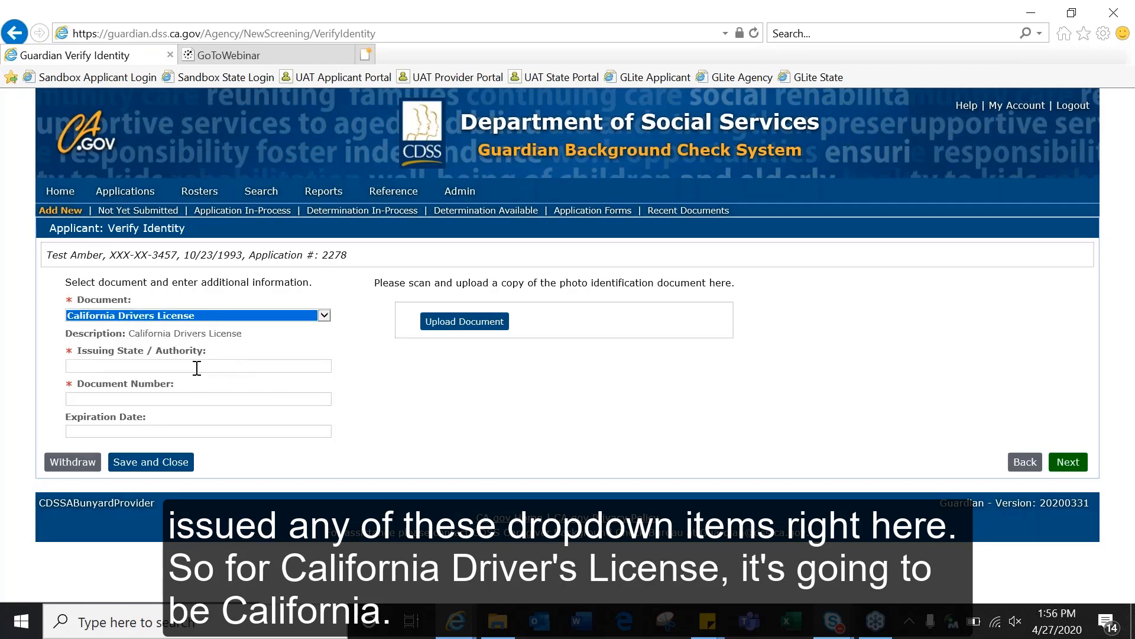
pyautogui.click(197, 368)
pyautogui.write('CA')
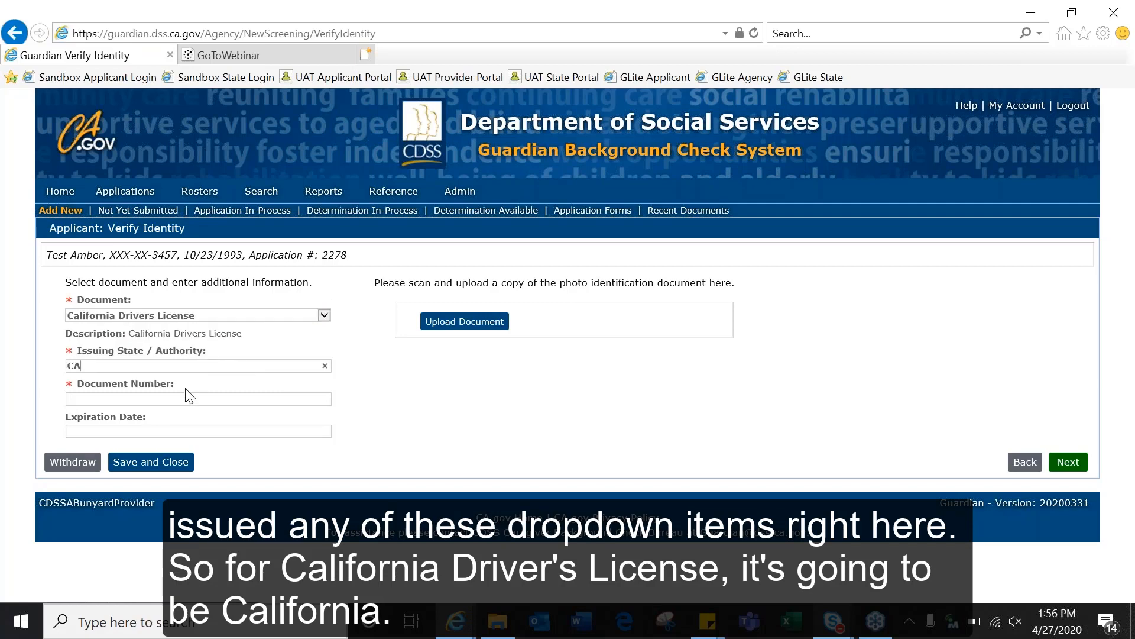
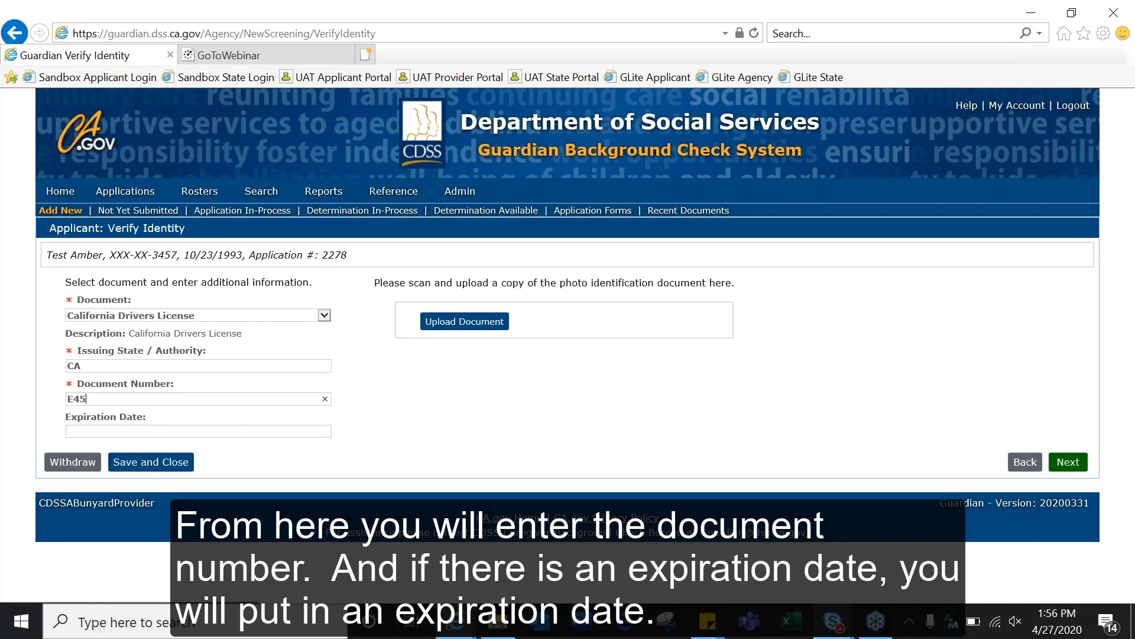
pyautogui.click(159, 433)
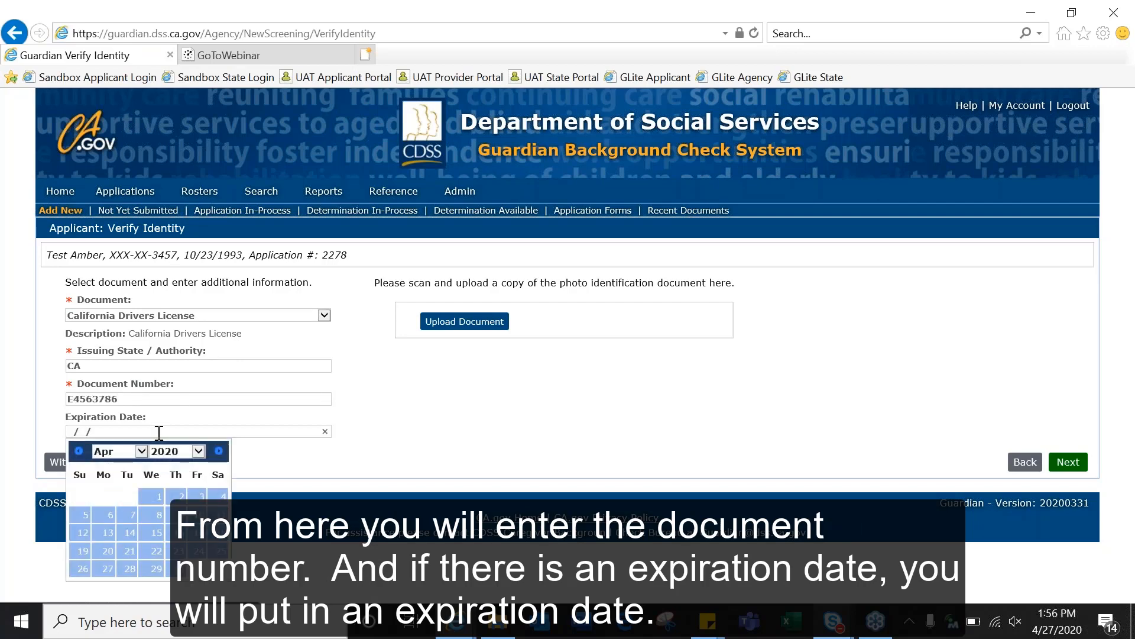
pyautogui.click(493, 375)
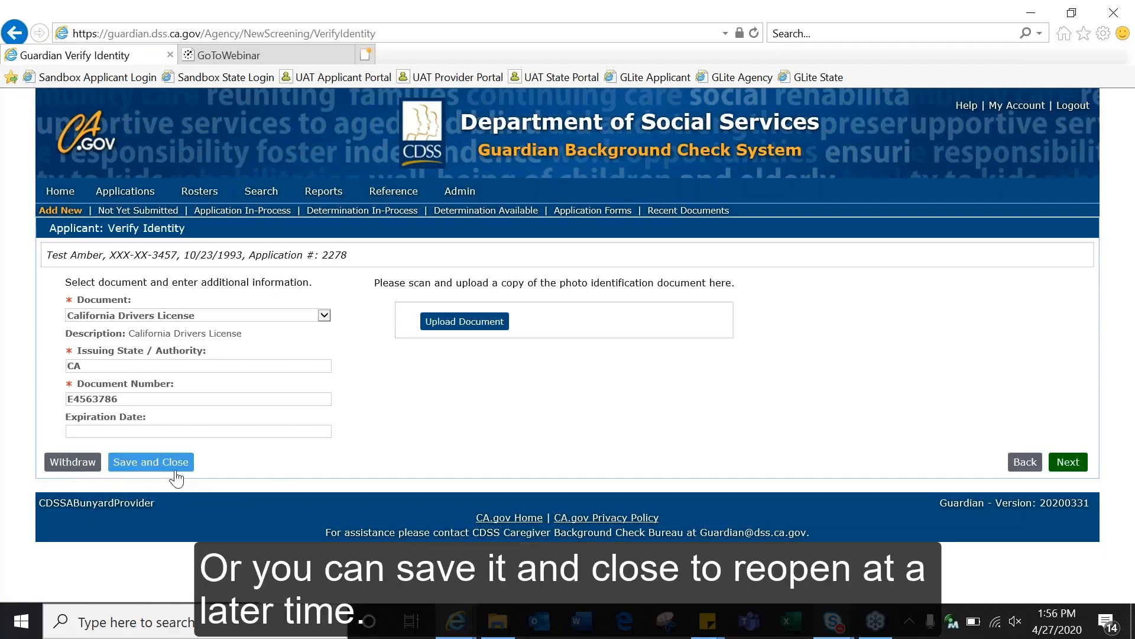
pyautogui.click(1069, 463)
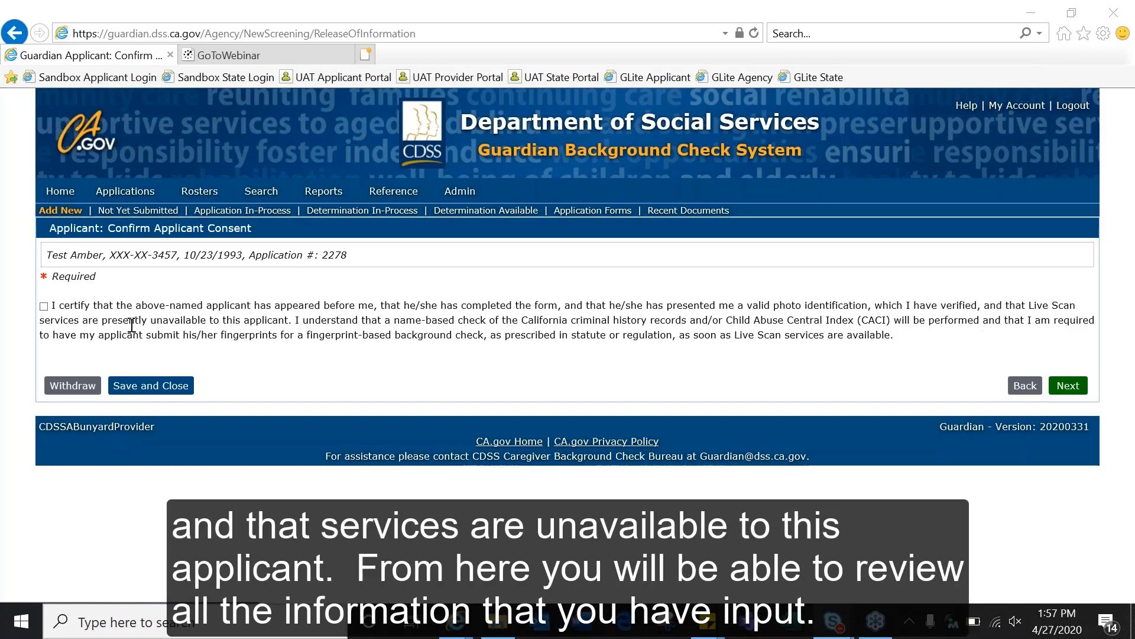
# Step: Certify the applicant showed valid photo ID and Live Scan is unavailable, then proceed to Data Review
pyautogui.click(45, 307)
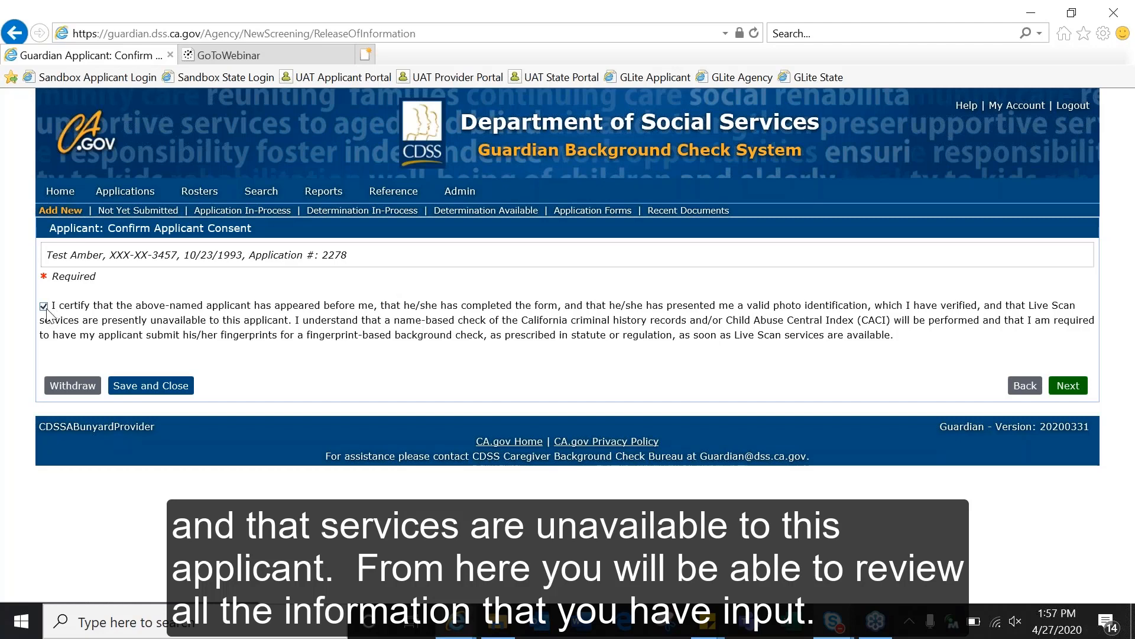
pyautogui.click(1082, 388)
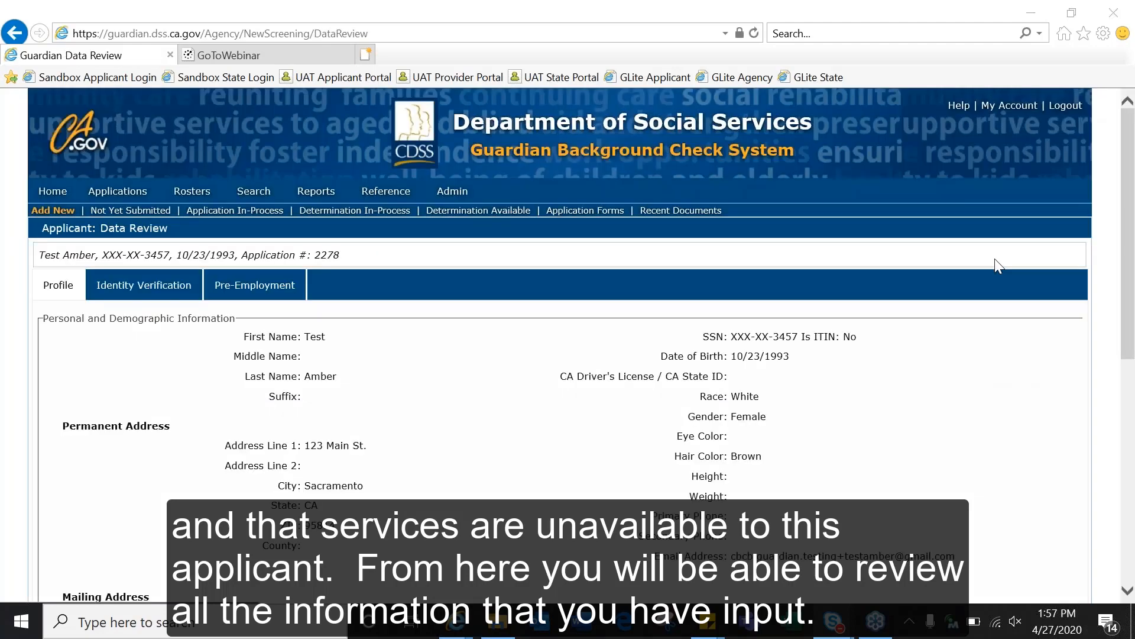
# Step: Review the applicant's Identity Verification, Pre-Employment and Profile details on Data Review
pyautogui.scroll(-3, 598, 378)
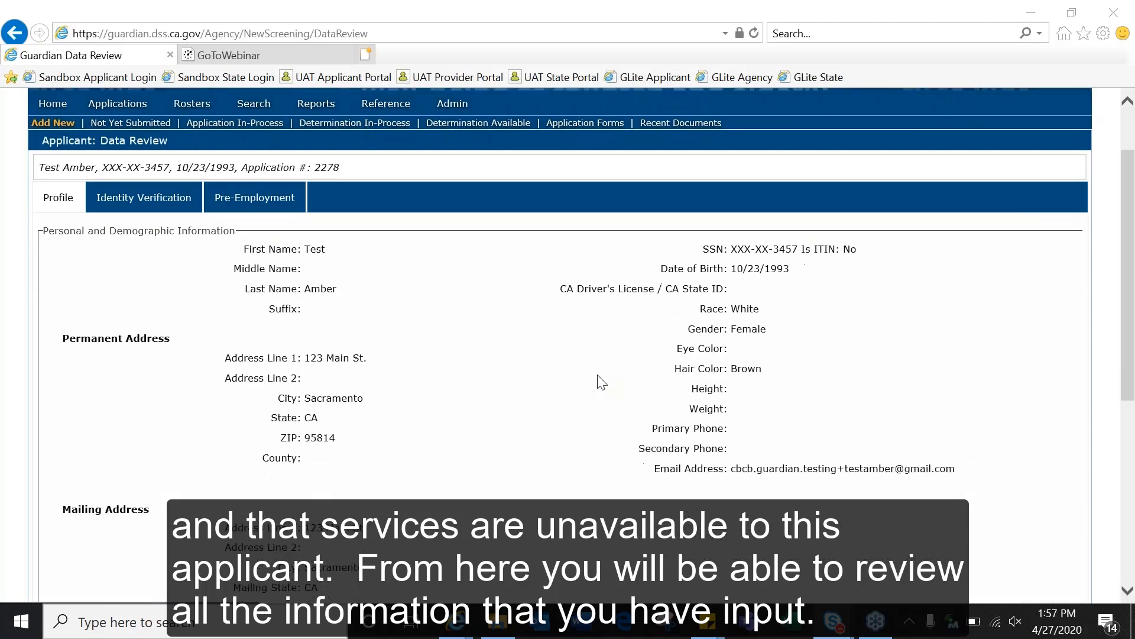
pyautogui.click(112, 195)
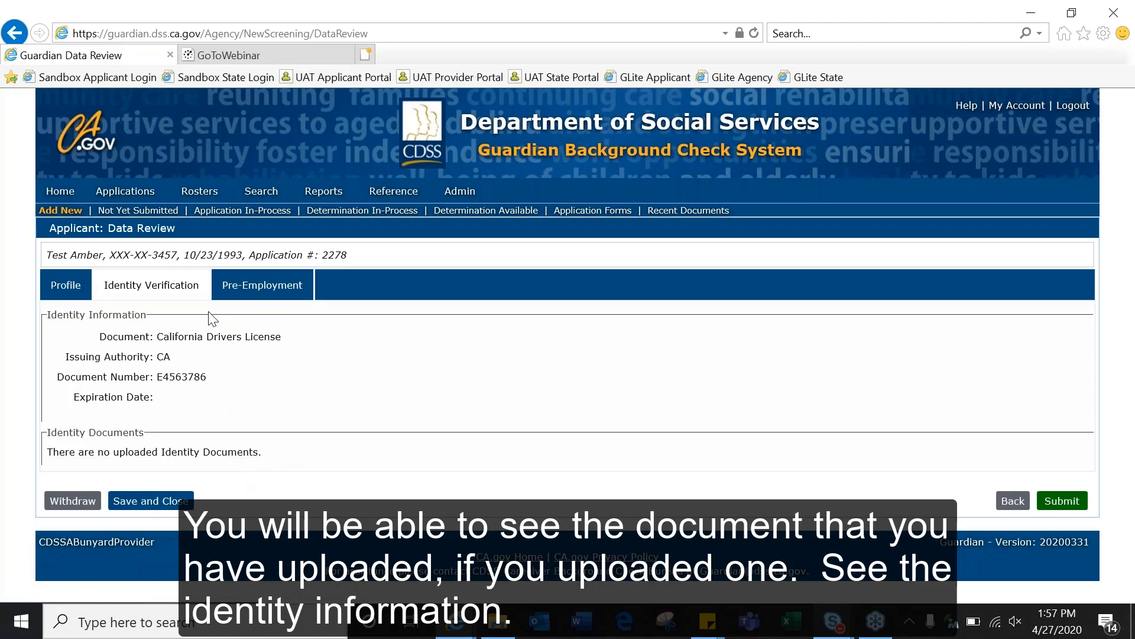
pyautogui.click(255, 295)
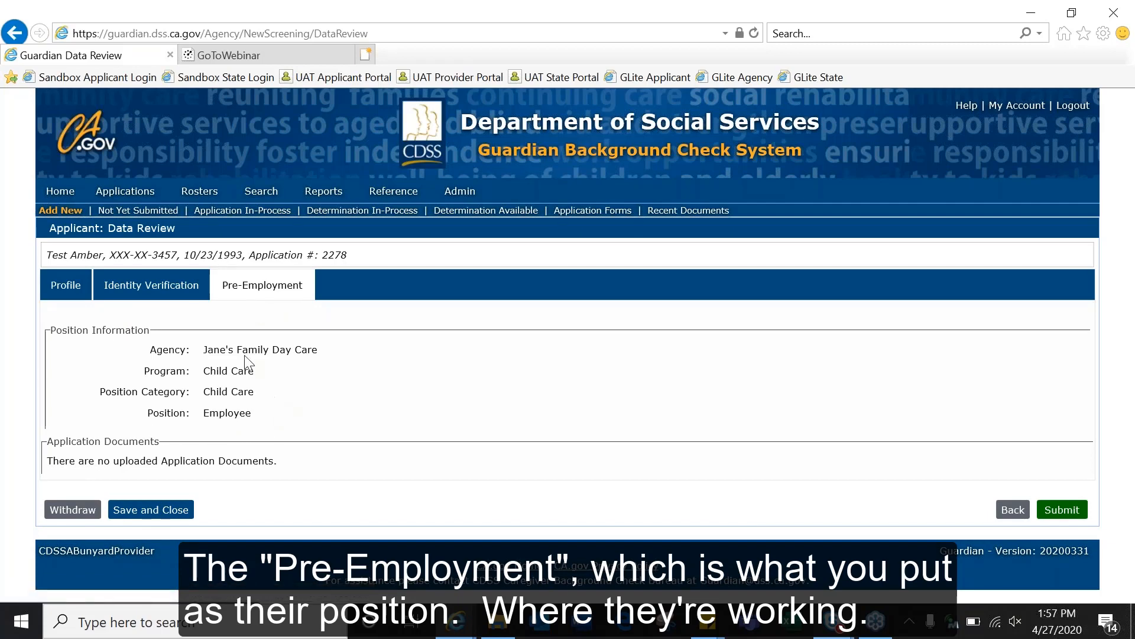
pyautogui.click(85, 285)
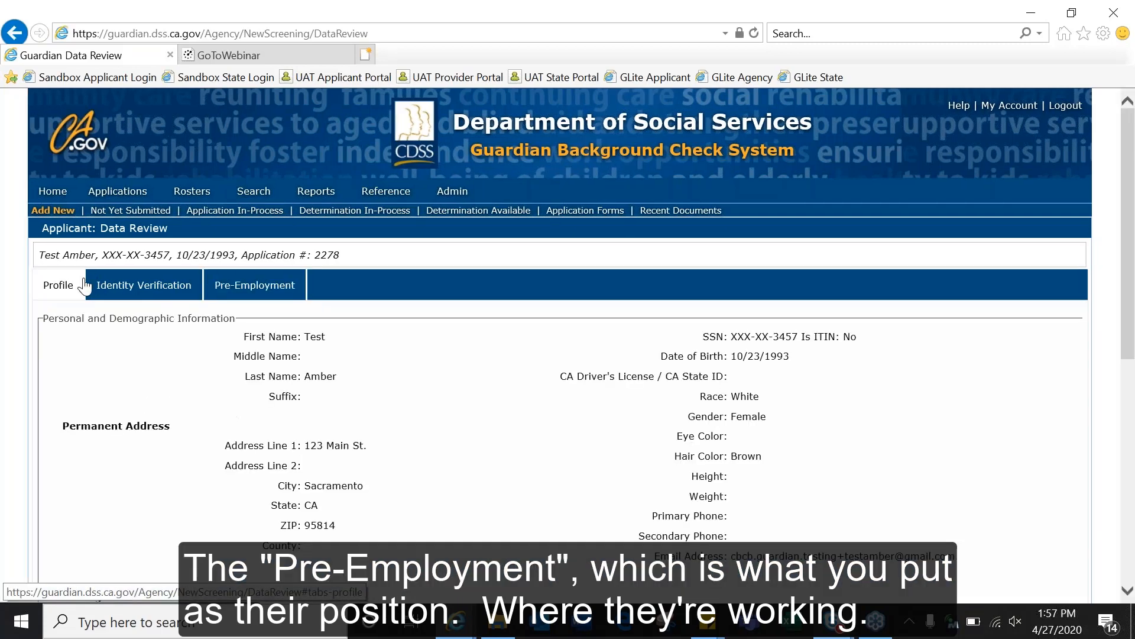
# Step: Submit the completed applicant application from the bottom of Data Review
pyautogui.scroll(-5, 307, 415)
pyautogui.scroll(-2, 307, 415)
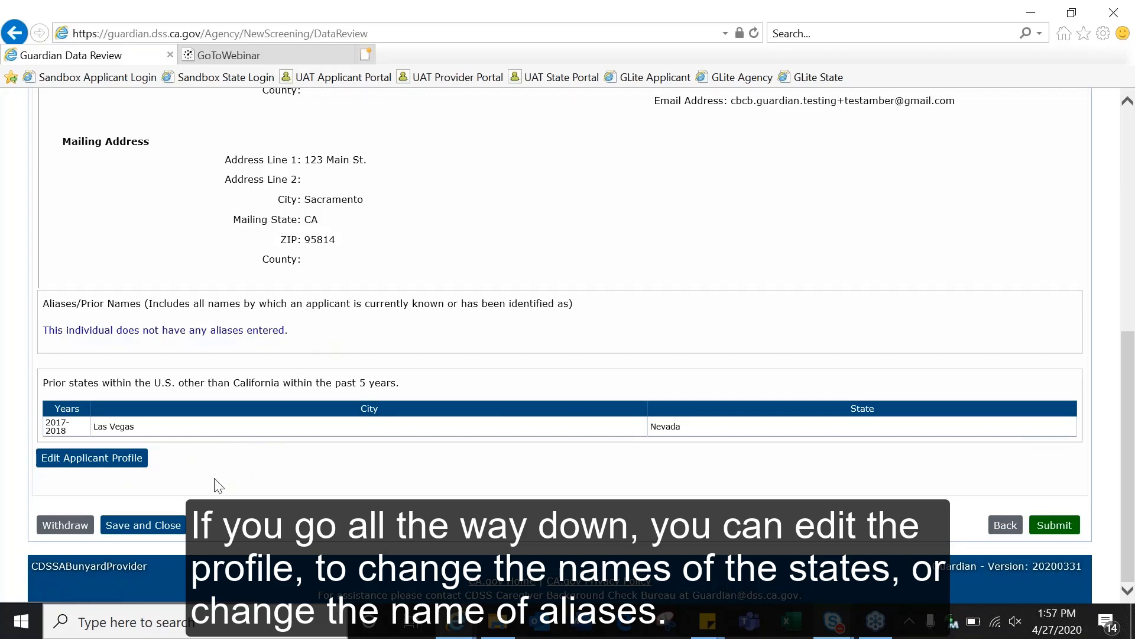
pyautogui.click(1061, 521)
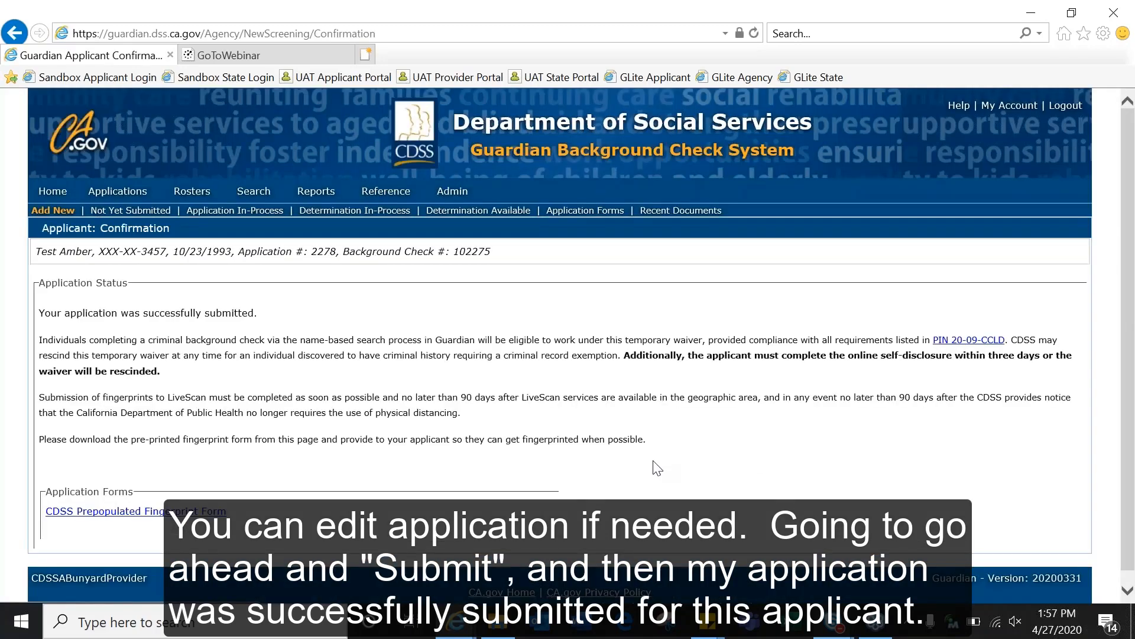
# Step: Check the Application Status on the Applicant: Confirmation page after submission
pyautogui.scroll(-1, 657, 467)
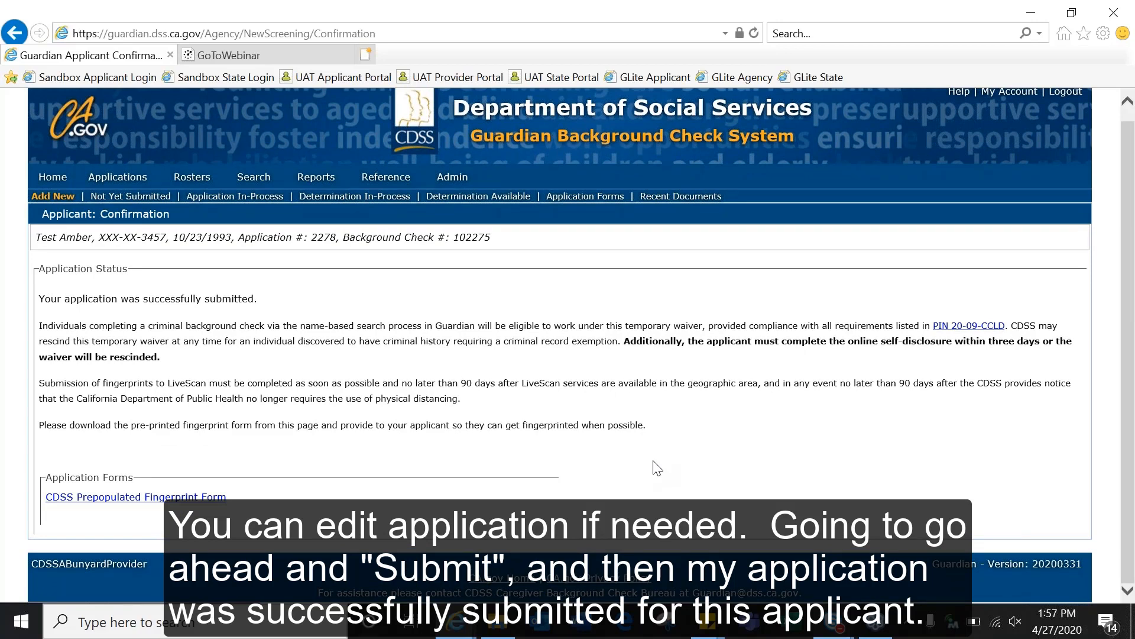
pyautogui.click(1014, 53)
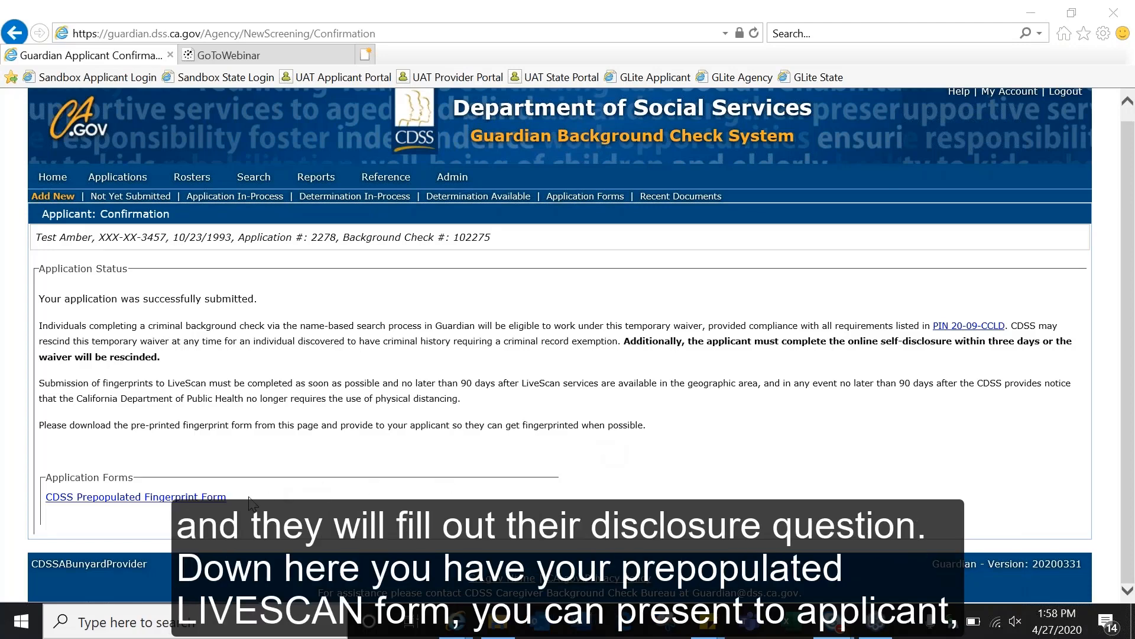
# Step: View the CDSS Prepopulated Fingerprint Form PDF, then return to the Guardian confirmation tab
pyautogui.click(207, 497)
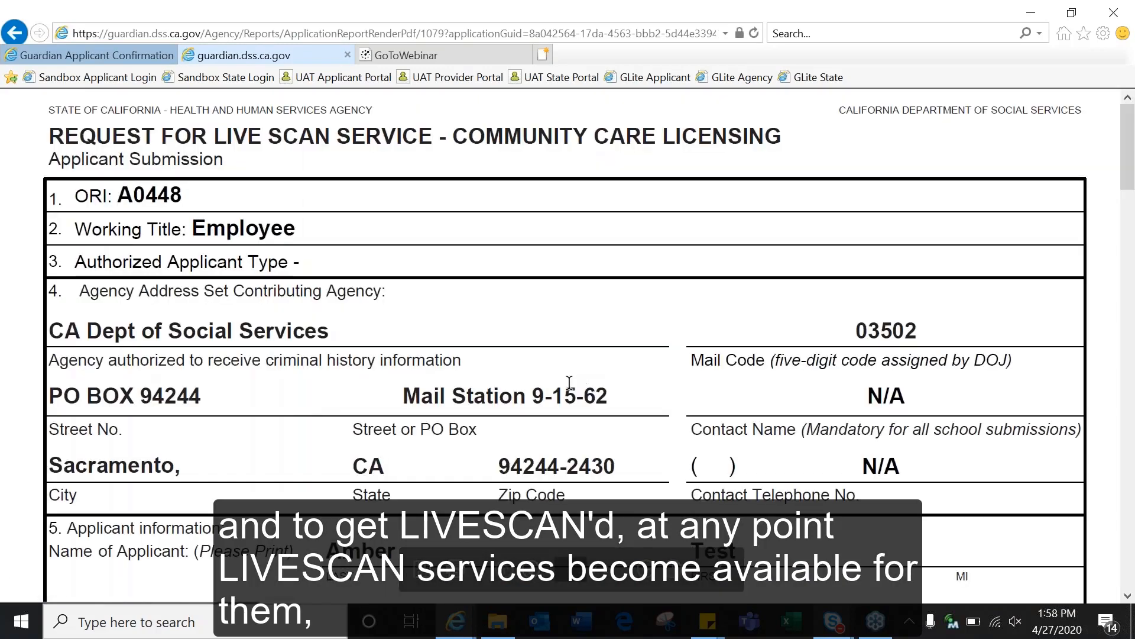
pyautogui.scroll(-3, 570, 383)
pyautogui.scroll(-10, 570, 346)
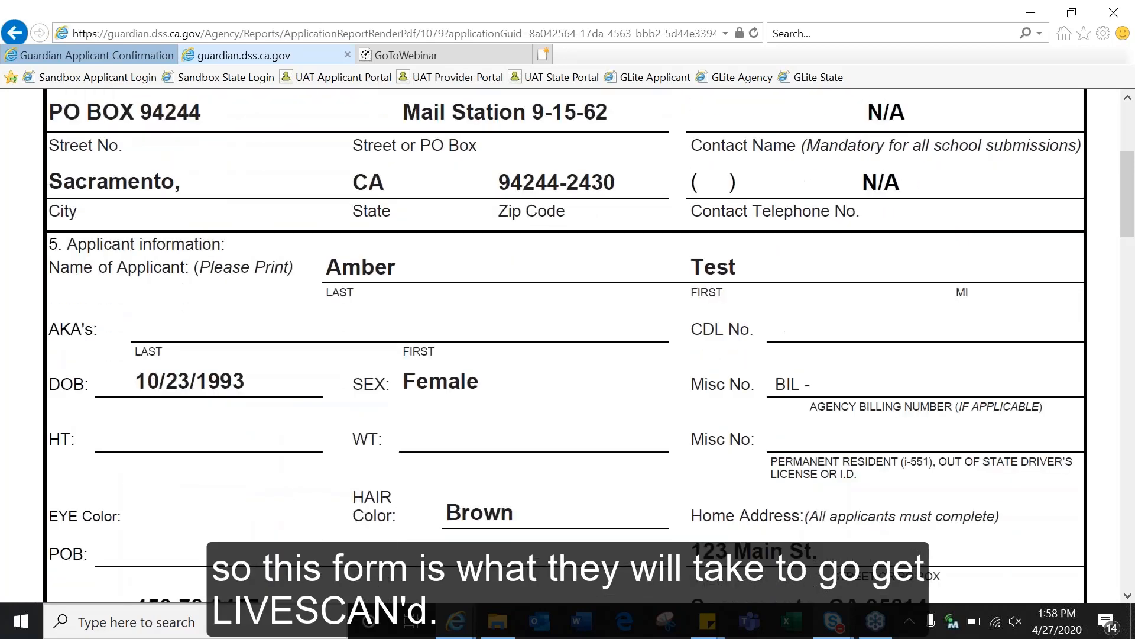
pyautogui.scroll(-1, 394, 139)
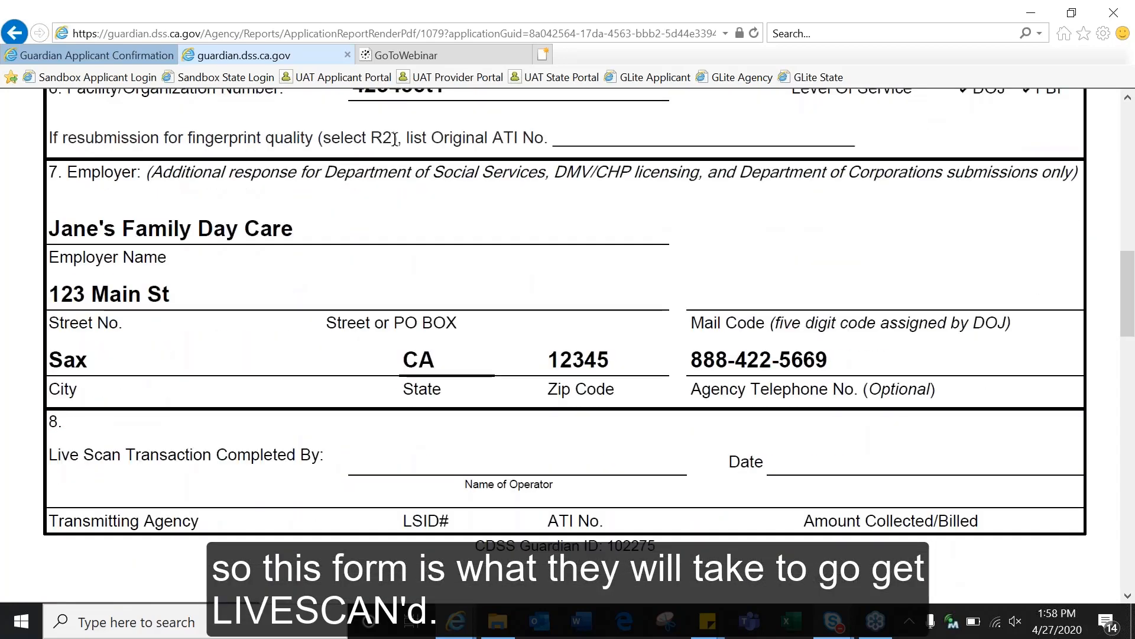
pyautogui.click(348, 55)
pyautogui.scroll(1, 312, 400)
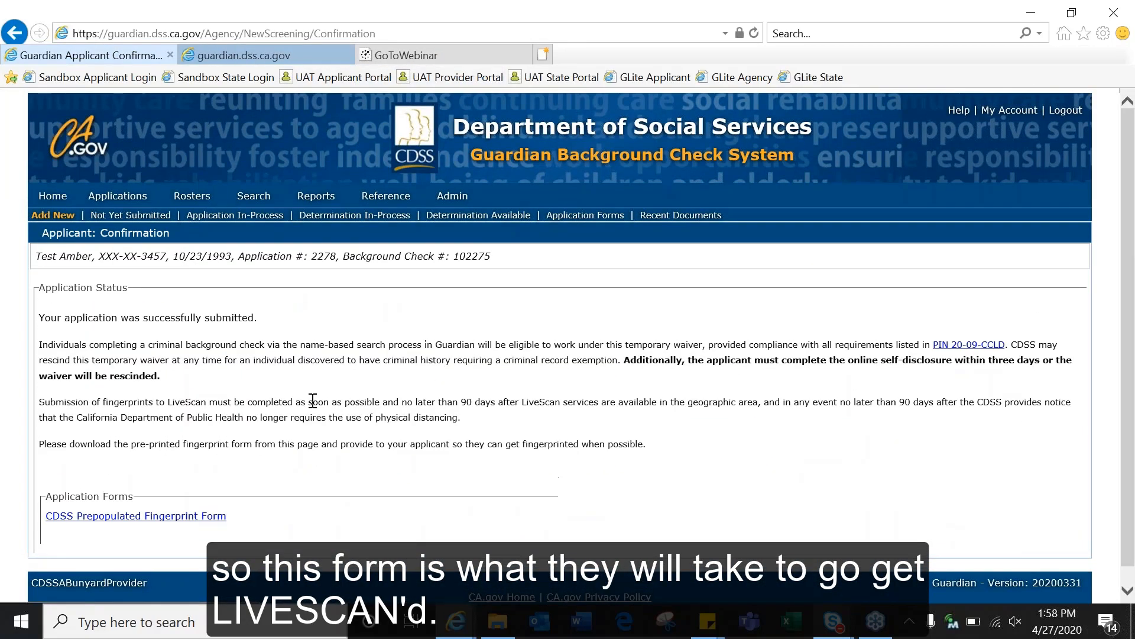